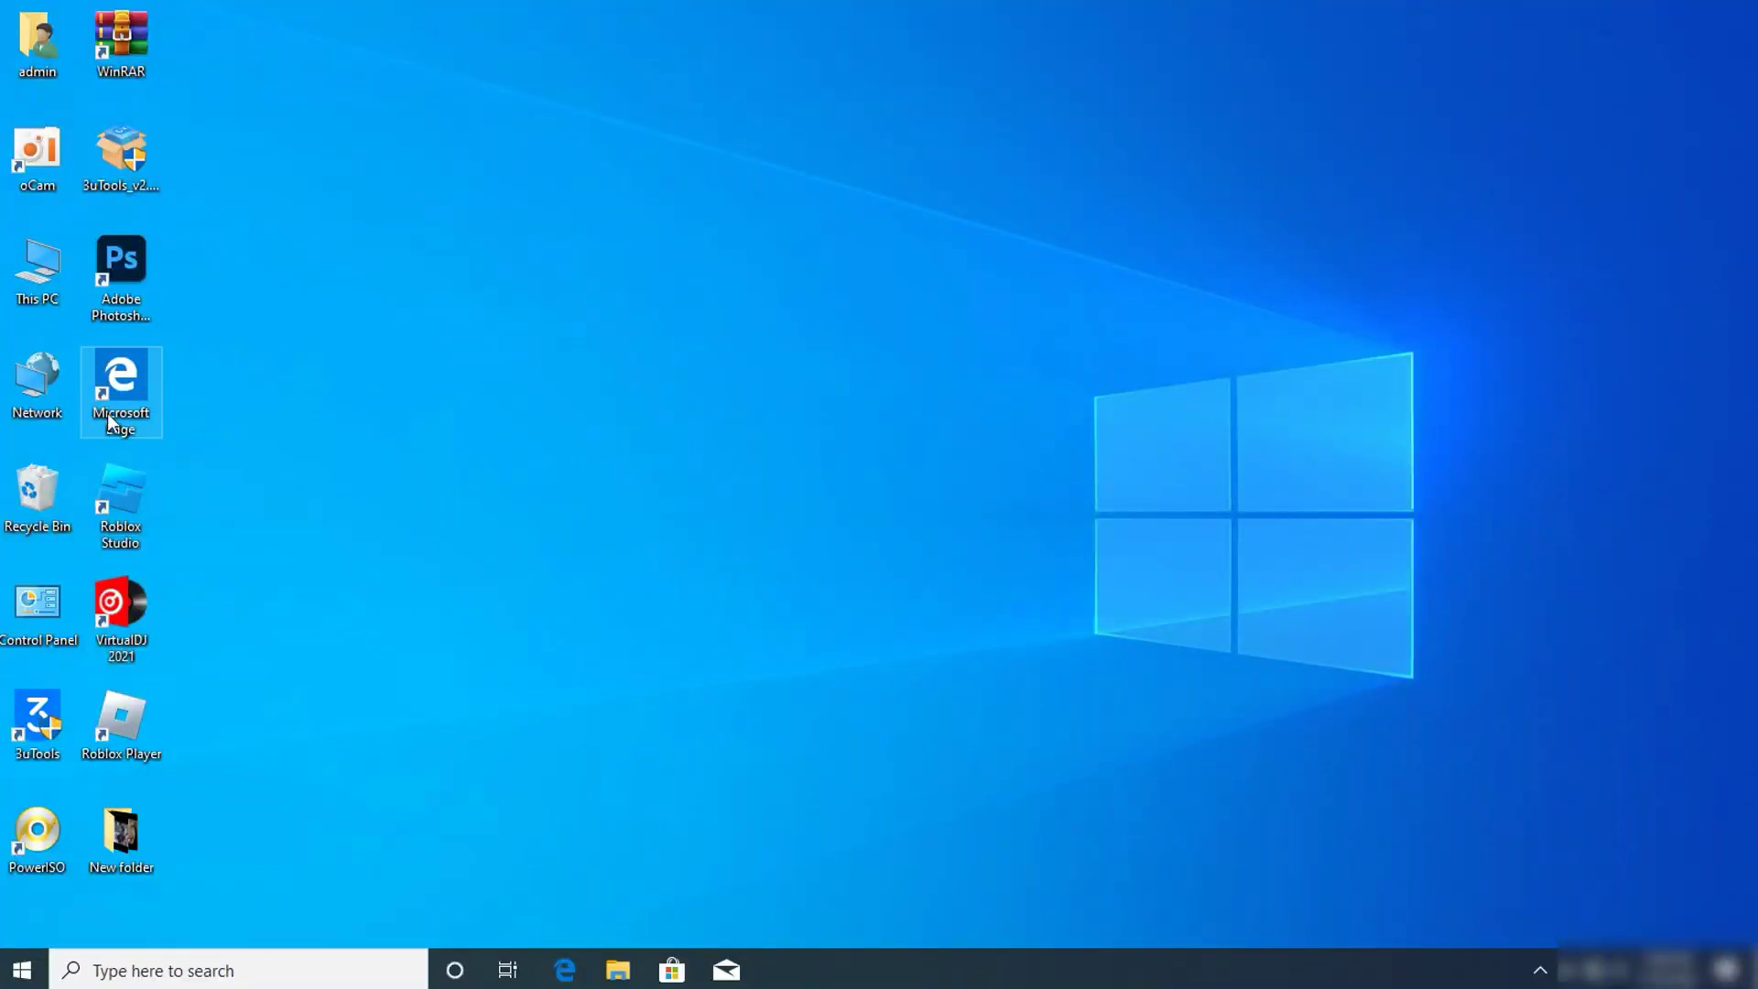
- Launch Microsoft Edge from the desktop and bring up its main options menu
{"action": "double_click", "coordinate": [113, 393]}
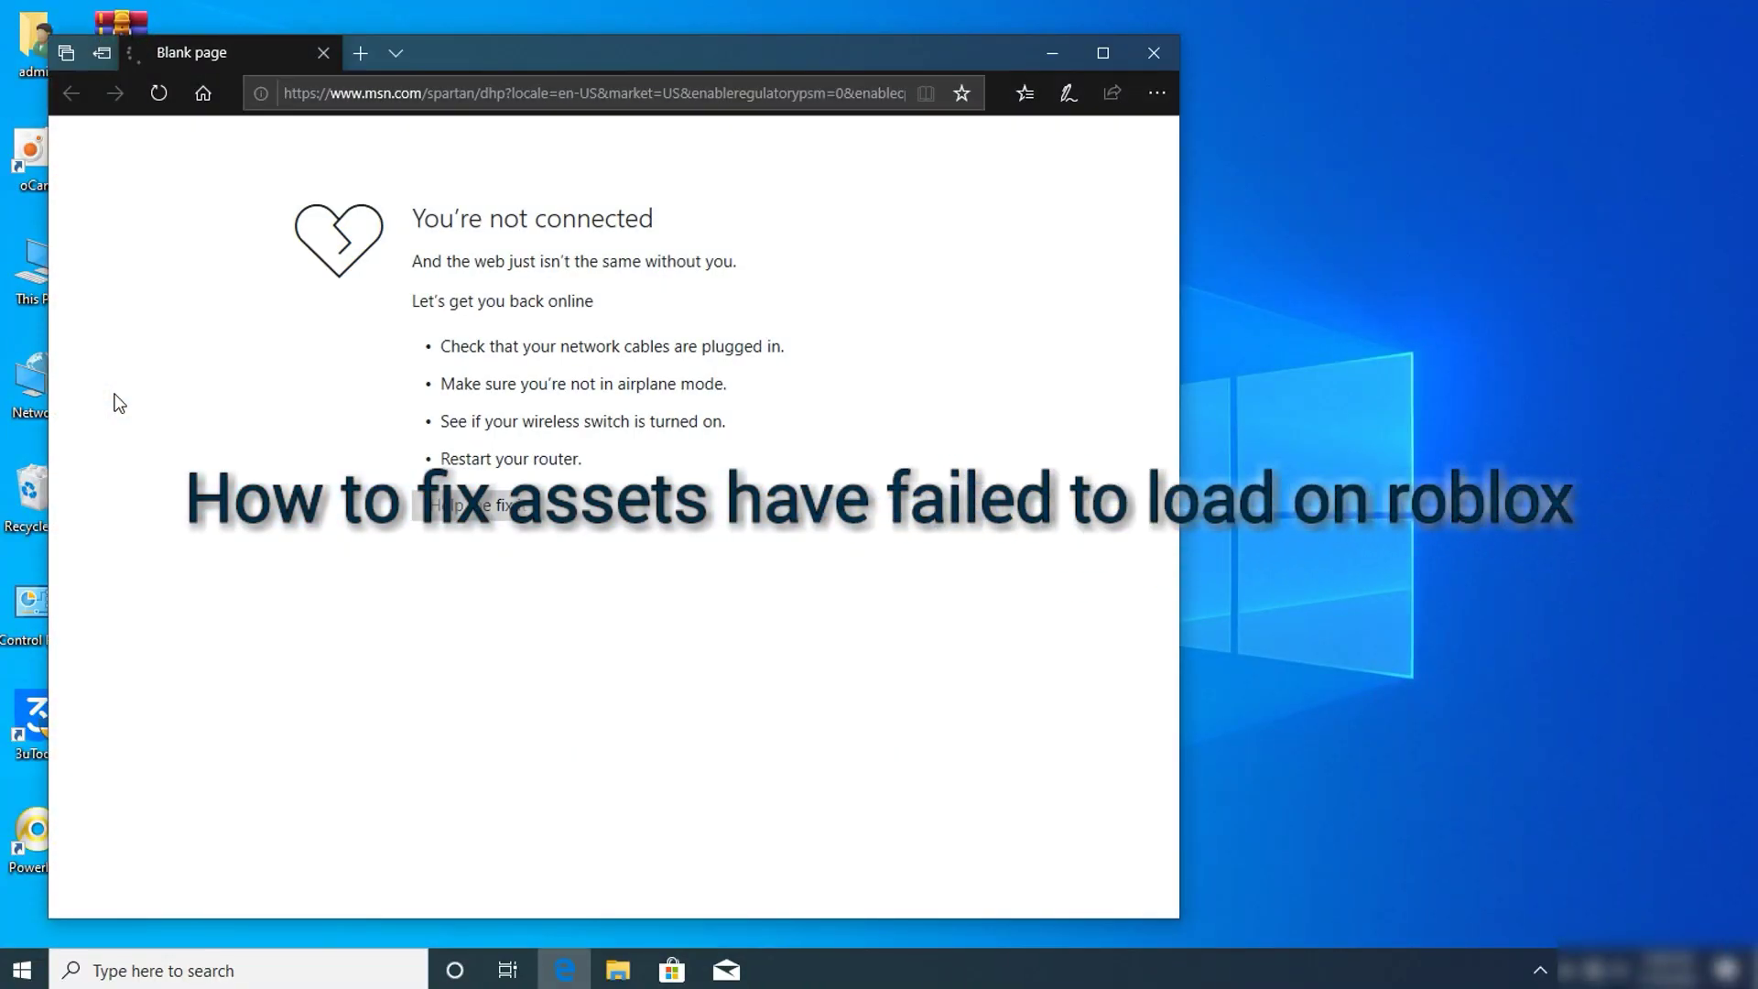
{"action": "left_click", "coordinate": [1157, 93]}
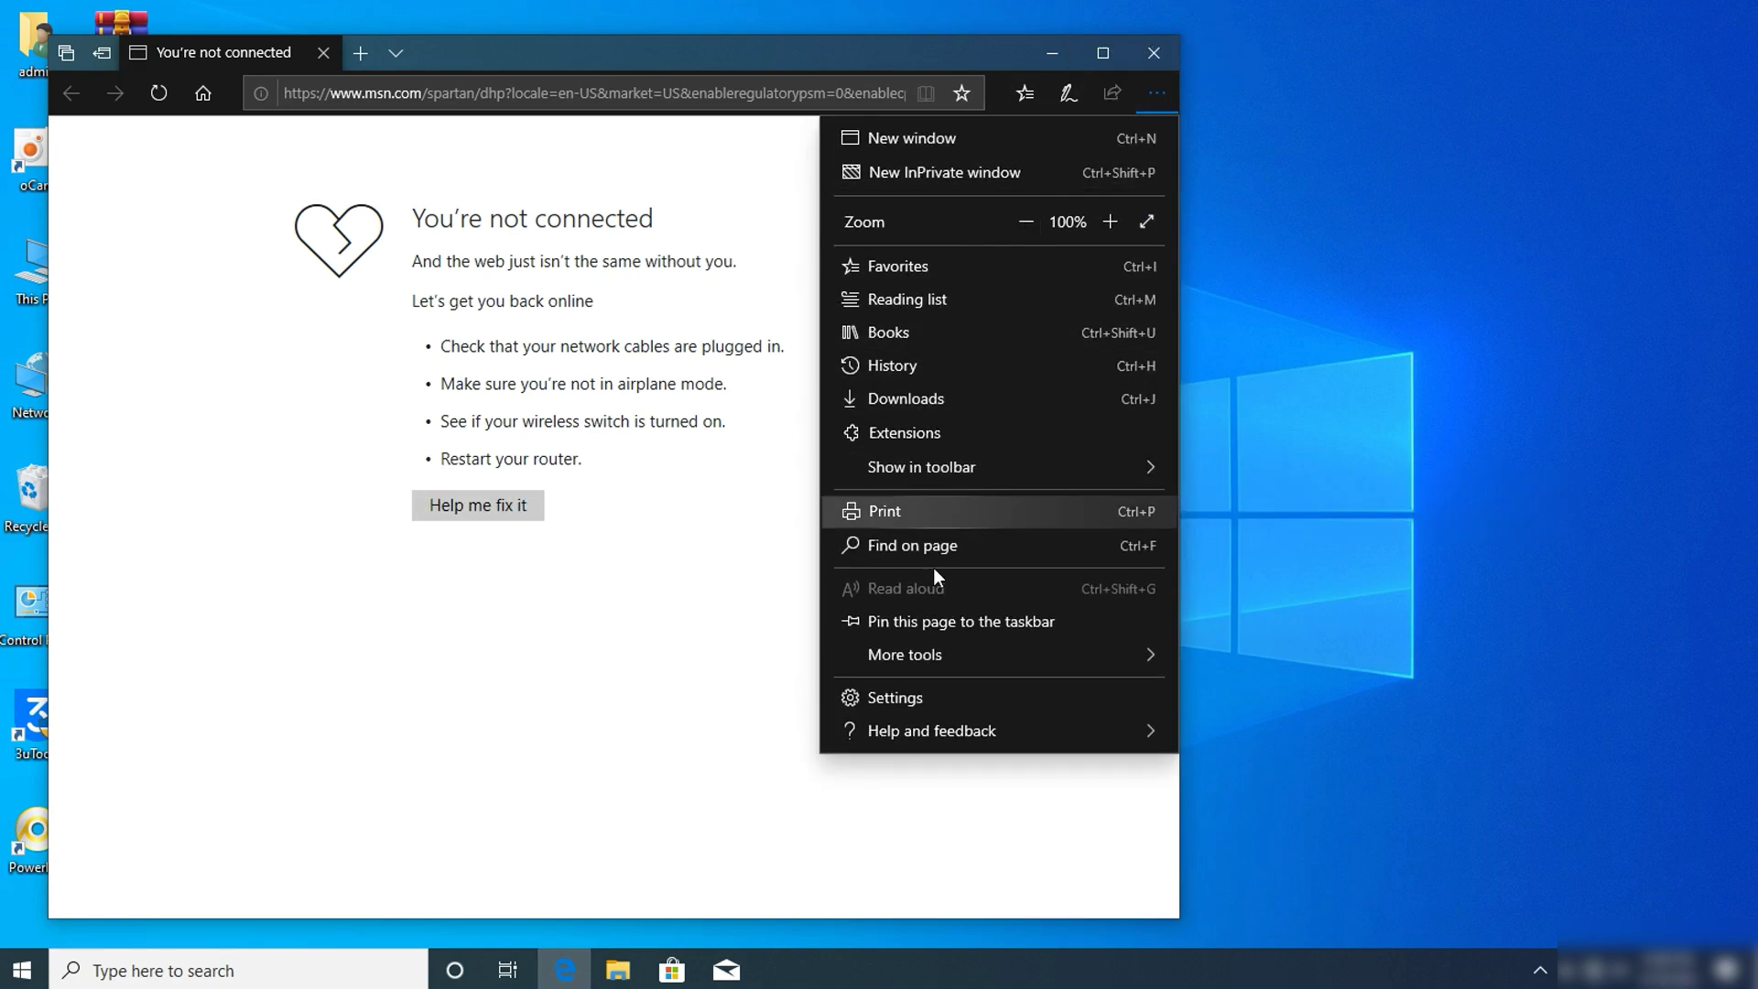
- Turn Block pop-ups Off under Edge's Privacy & security settings, then go to the Advanced page
{"action": "left_click", "coordinate": [931, 700]}
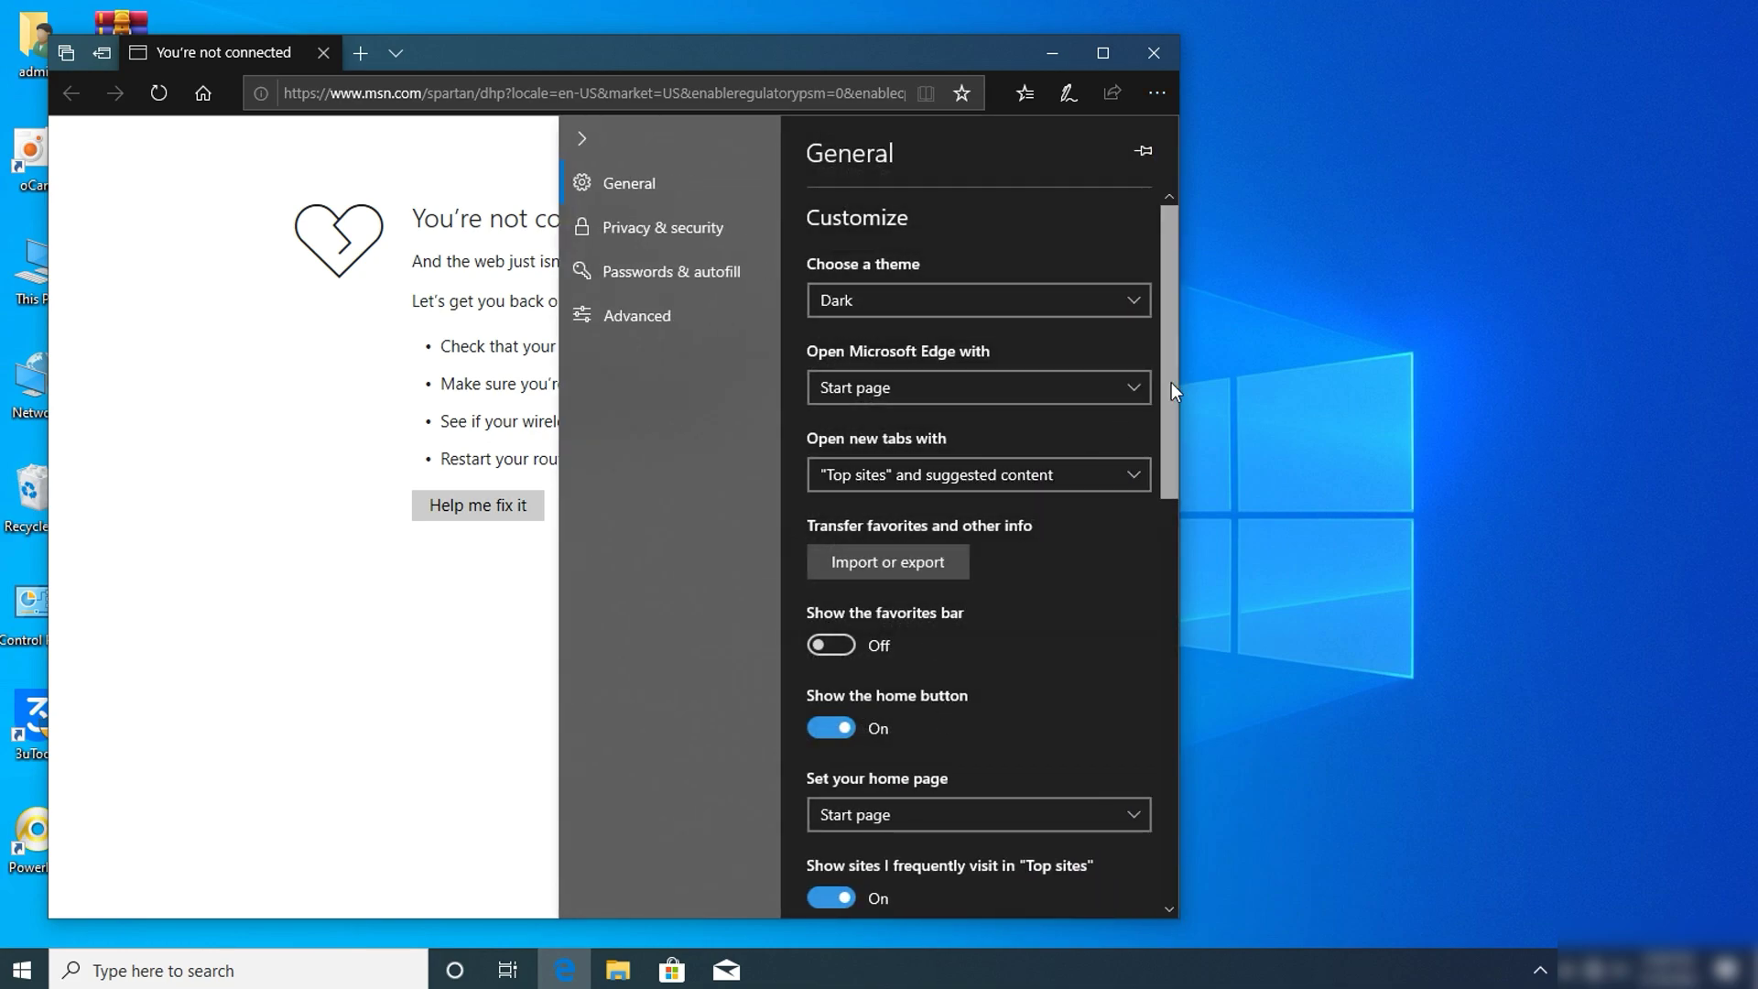
{"action": "left_click_drag", "start_coordinate": [1172, 382], "coordinate": [1133, 650]}
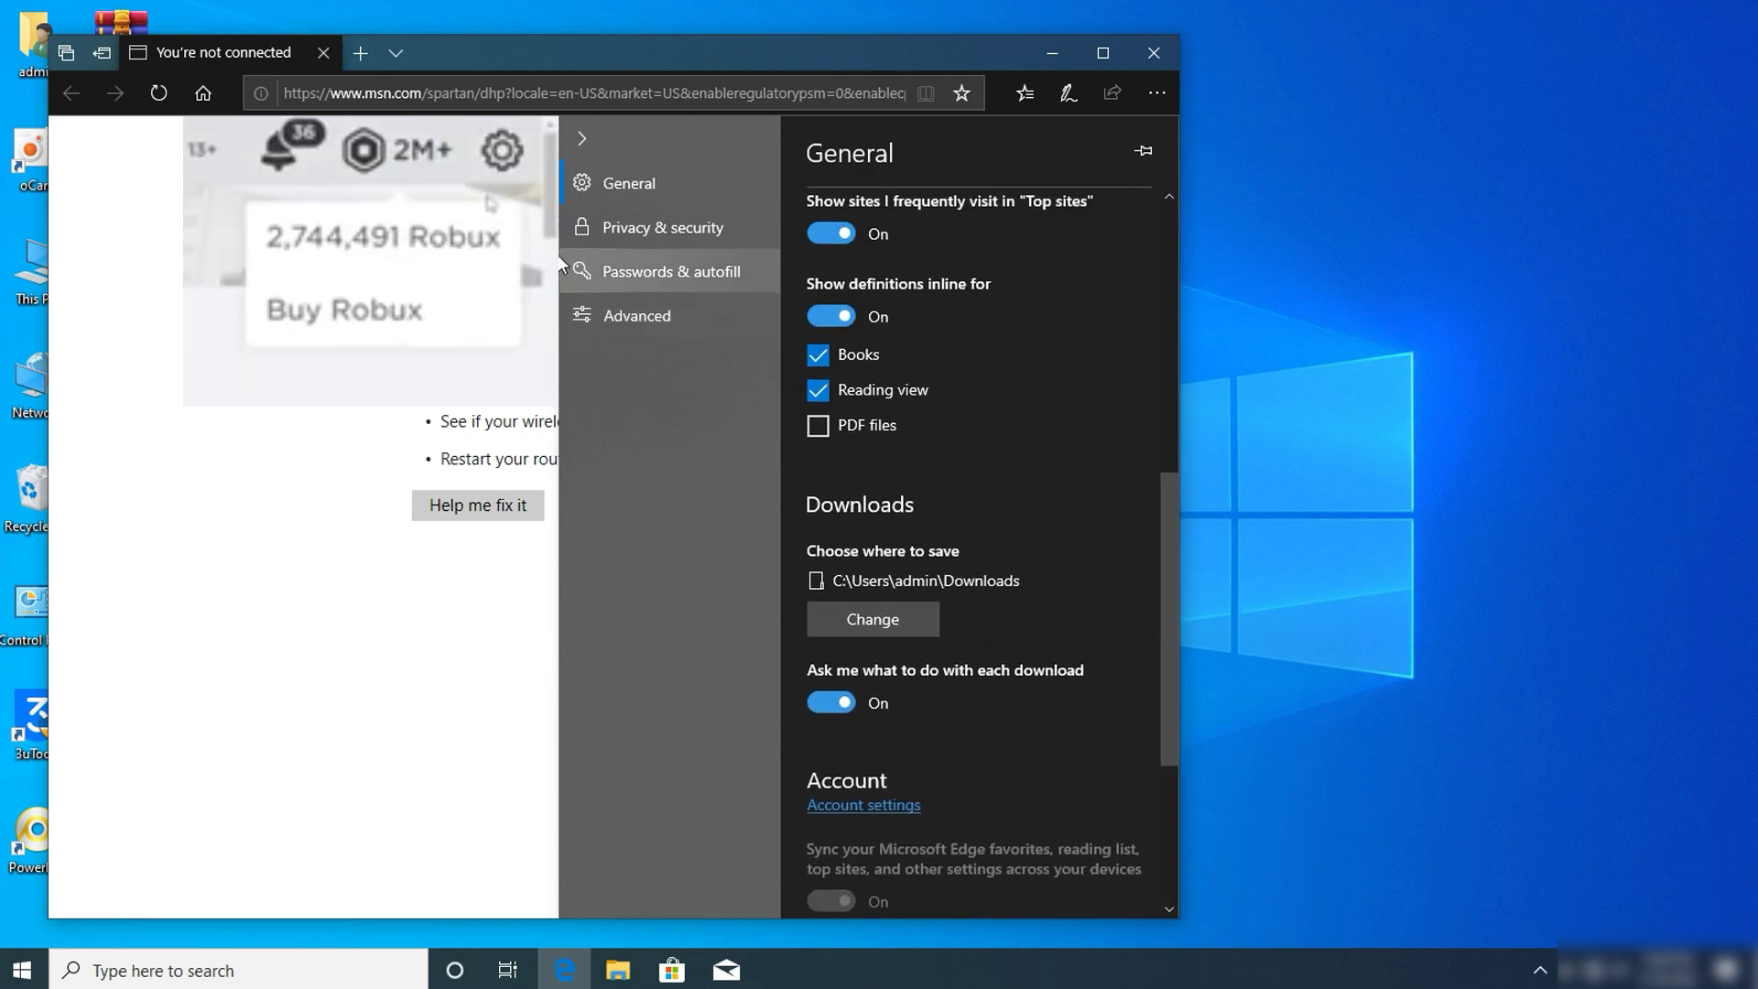
{"action": "left_click", "coordinate": [619, 231]}
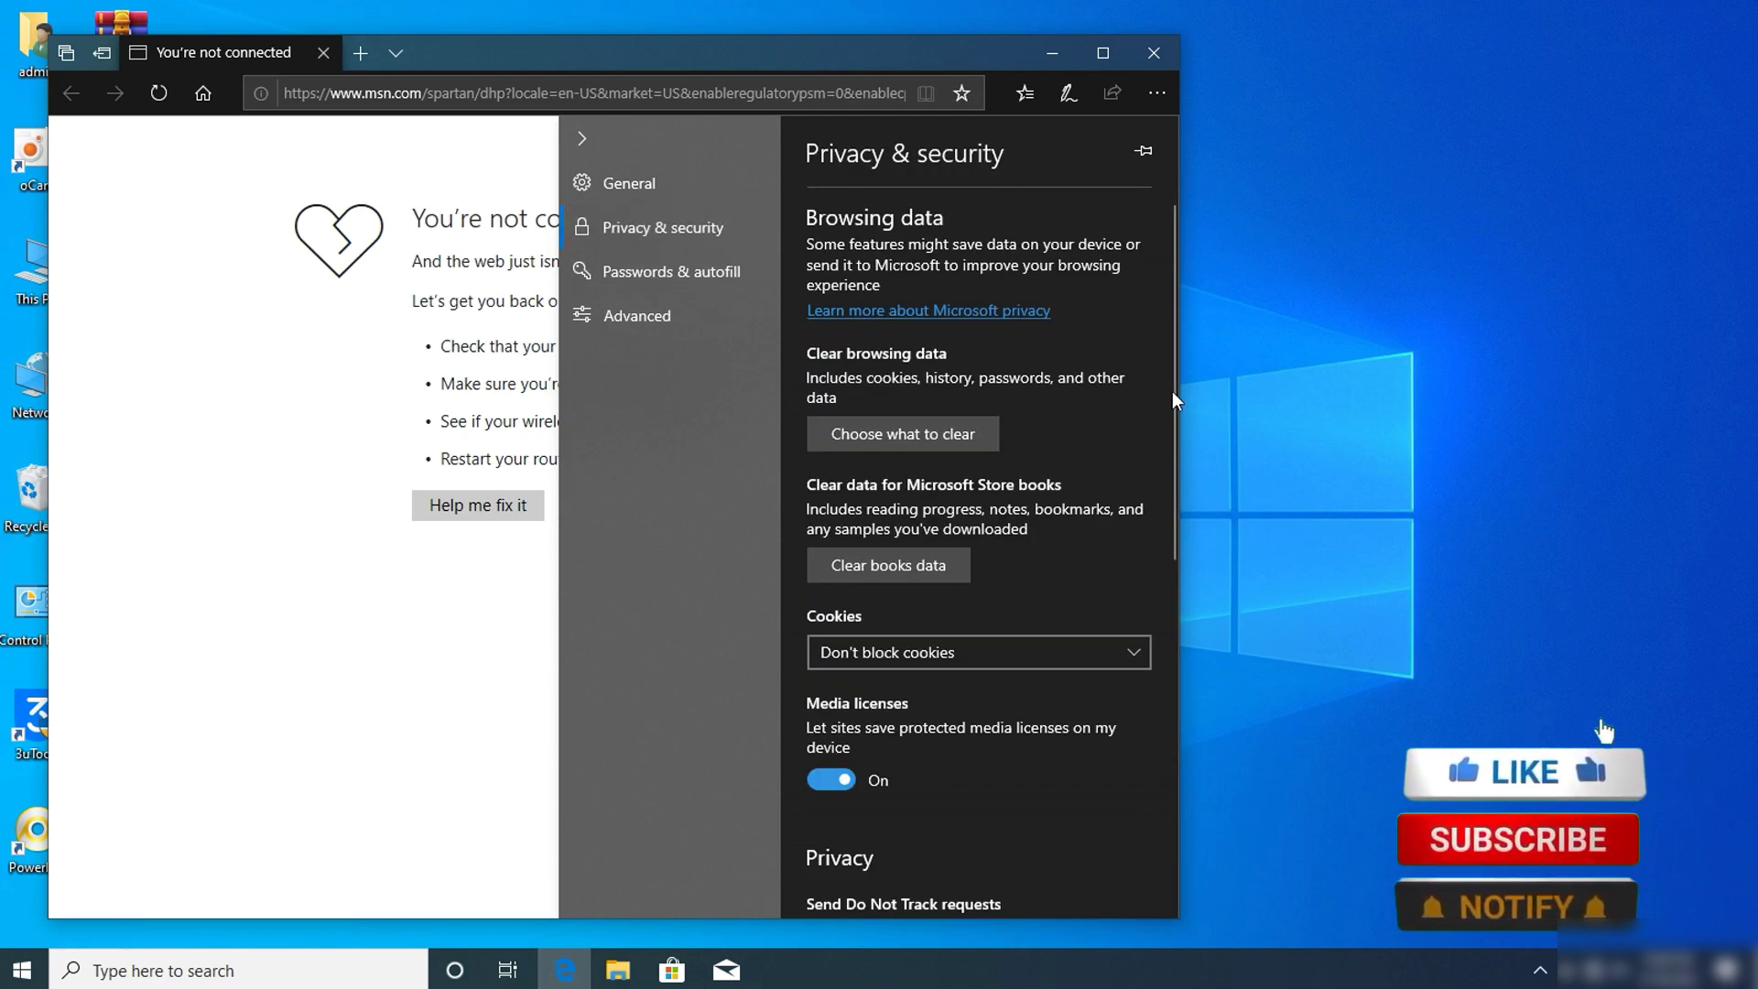
{"action": "left_click_drag", "start_coordinate": [1172, 396], "coordinate": [1102, 874]}
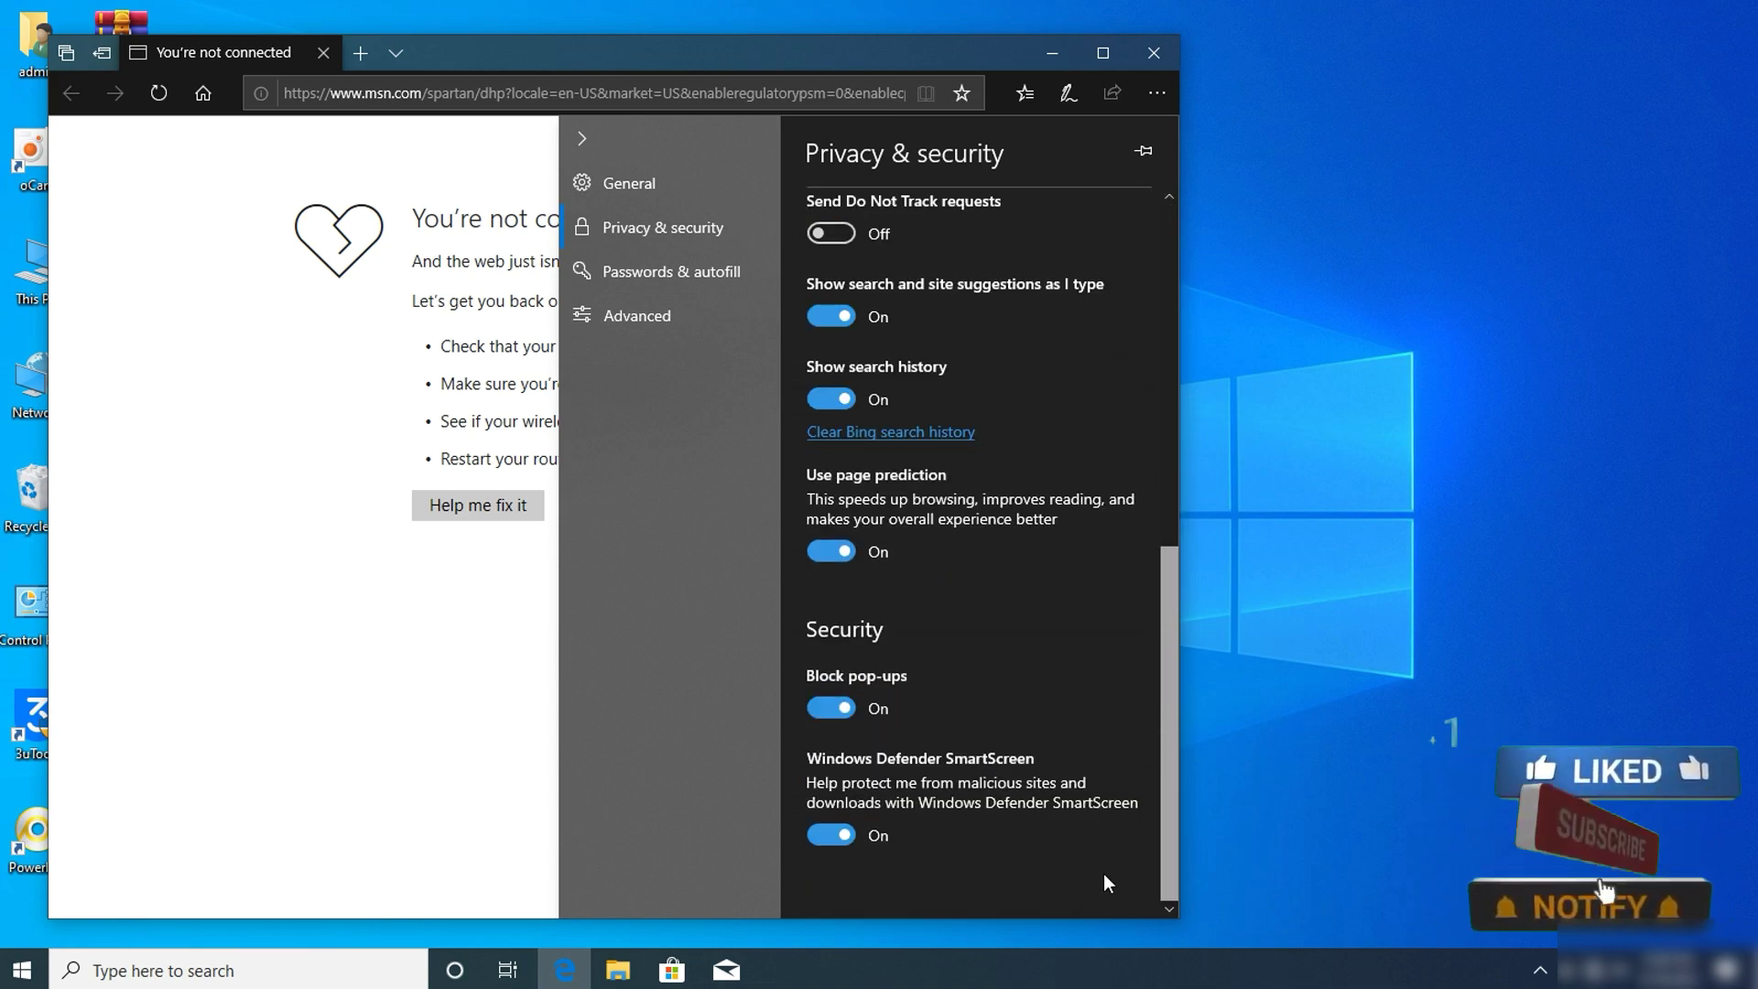
{"action": "left_click", "coordinate": [841, 707]}
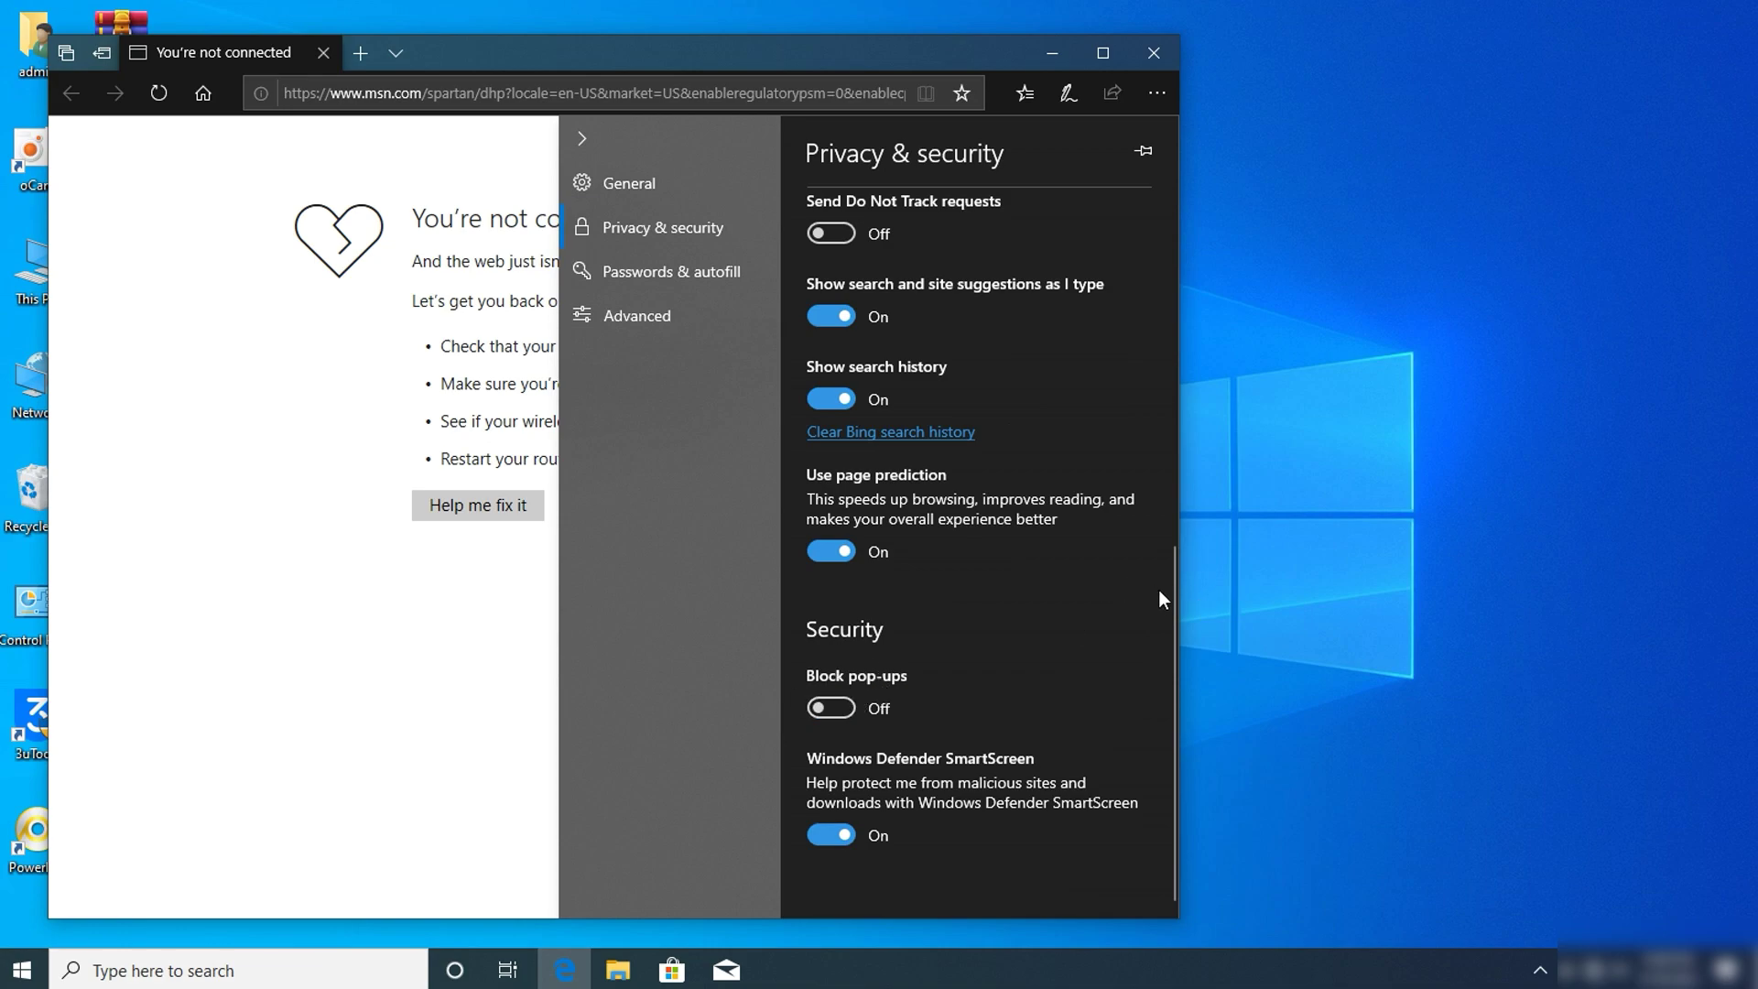
{"action": "left_click_drag", "start_coordinate": [1171, 606], "coordinate": [1127, 256]}
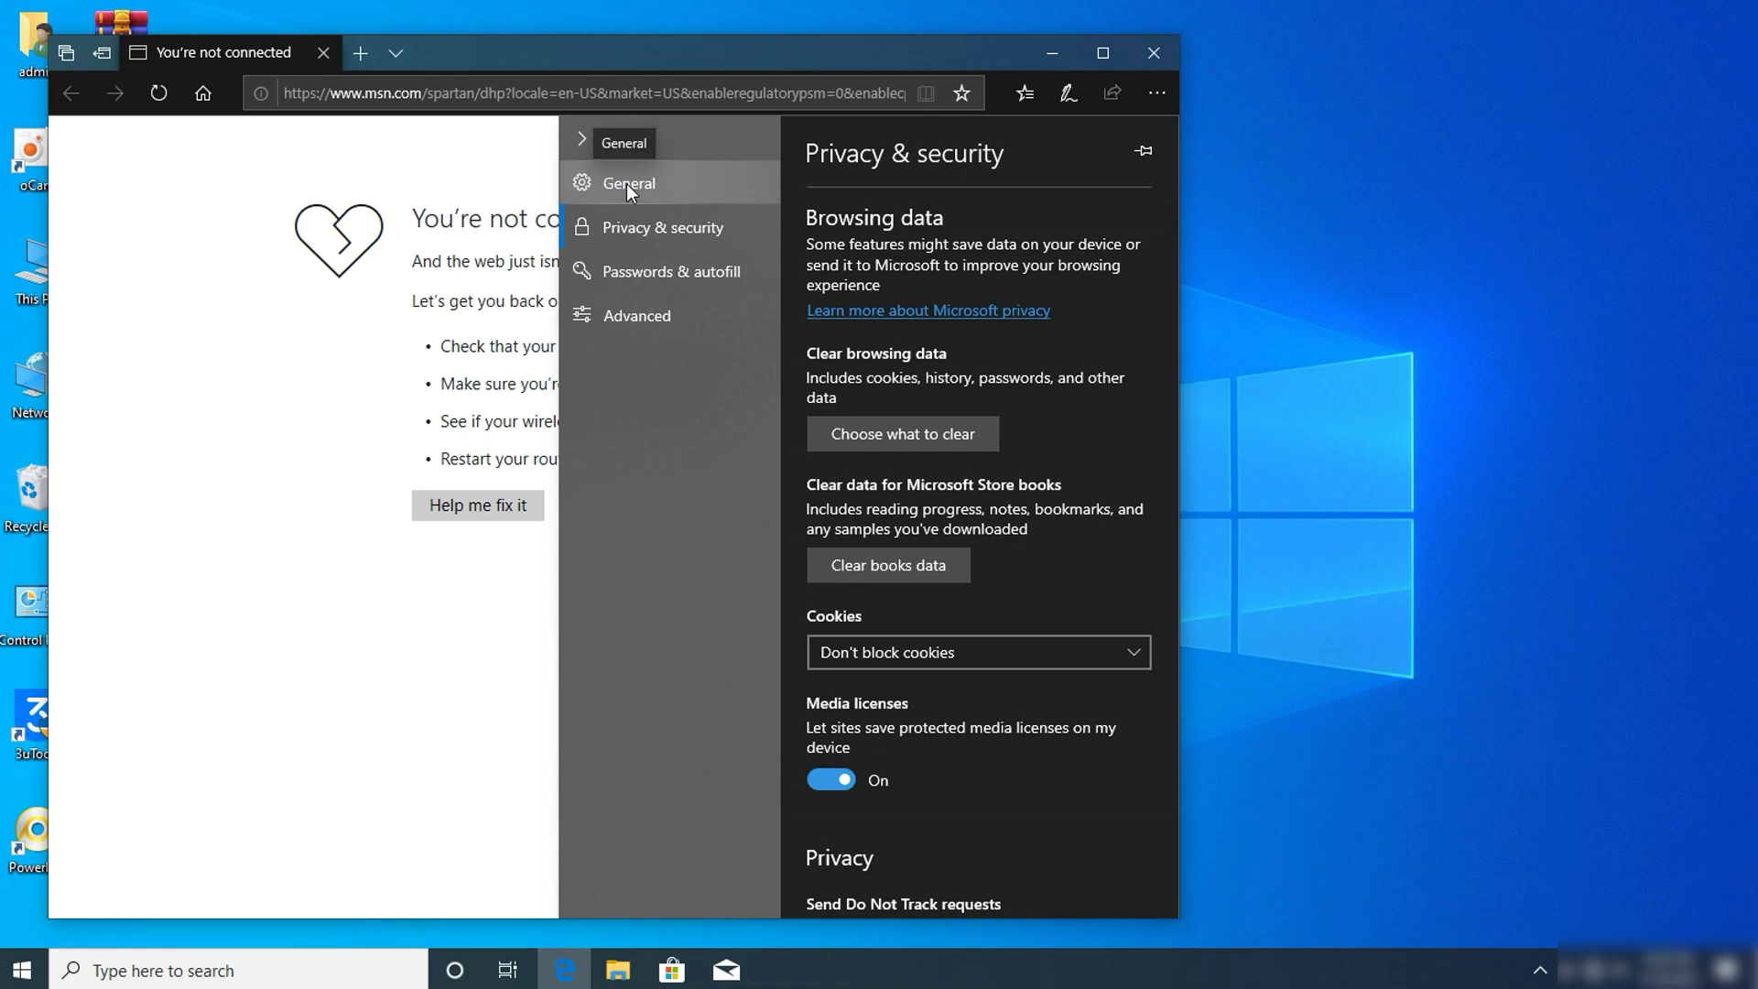
{"action": "left_click", "coordinate": [629, 306]}
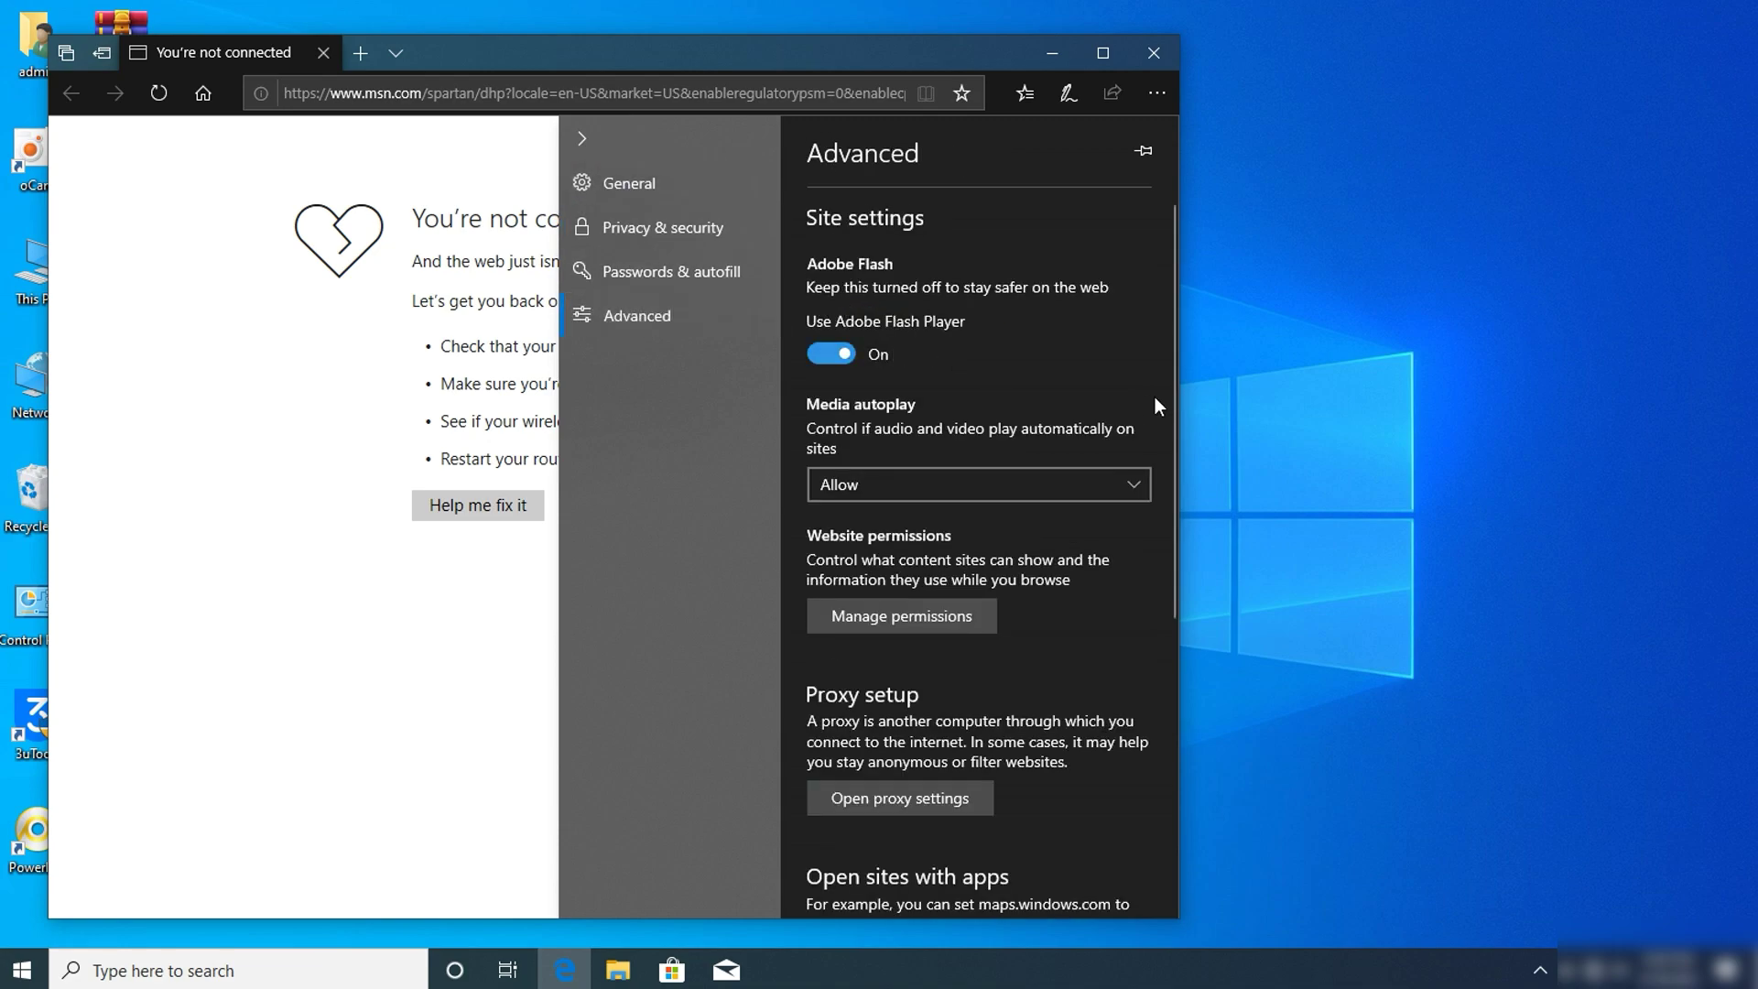
- Enable a manual proxy server with port 80, save it, and close Windows Settings
{"action": "left_click", "coordinate": [930, 806]}
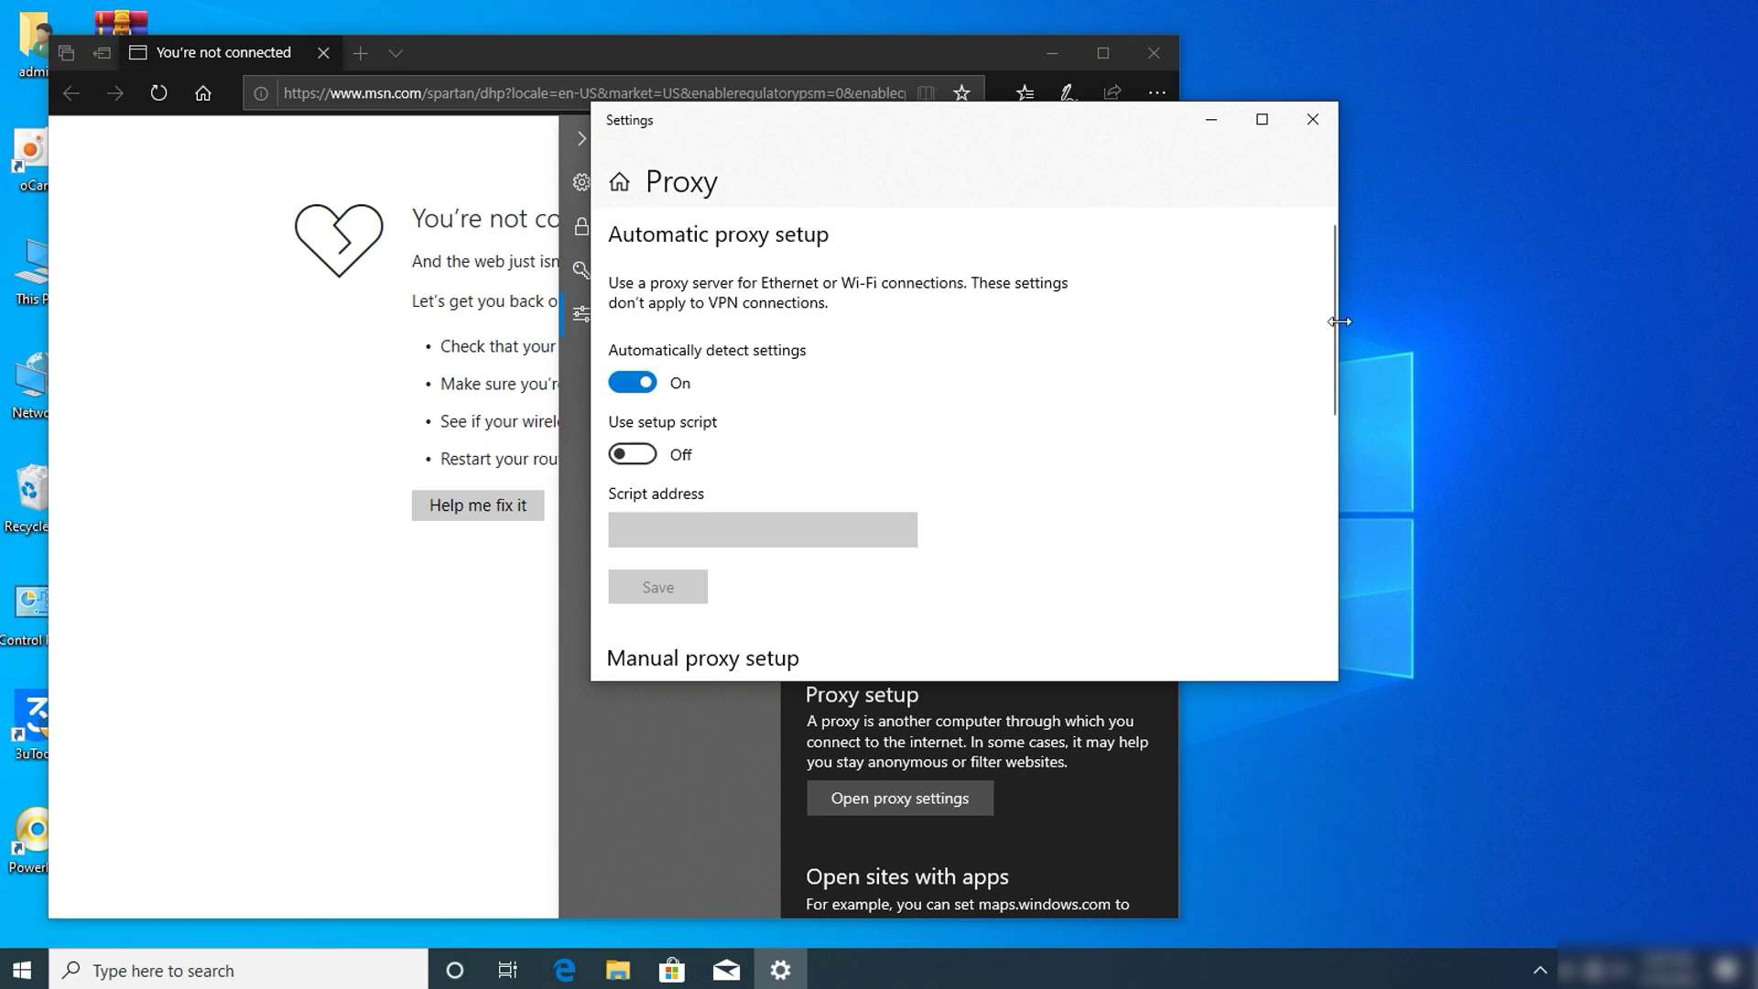
{"action": "scroll", "coordinate": [1331, 339], "scroll_direction": "down", "scroll_amount": 6}
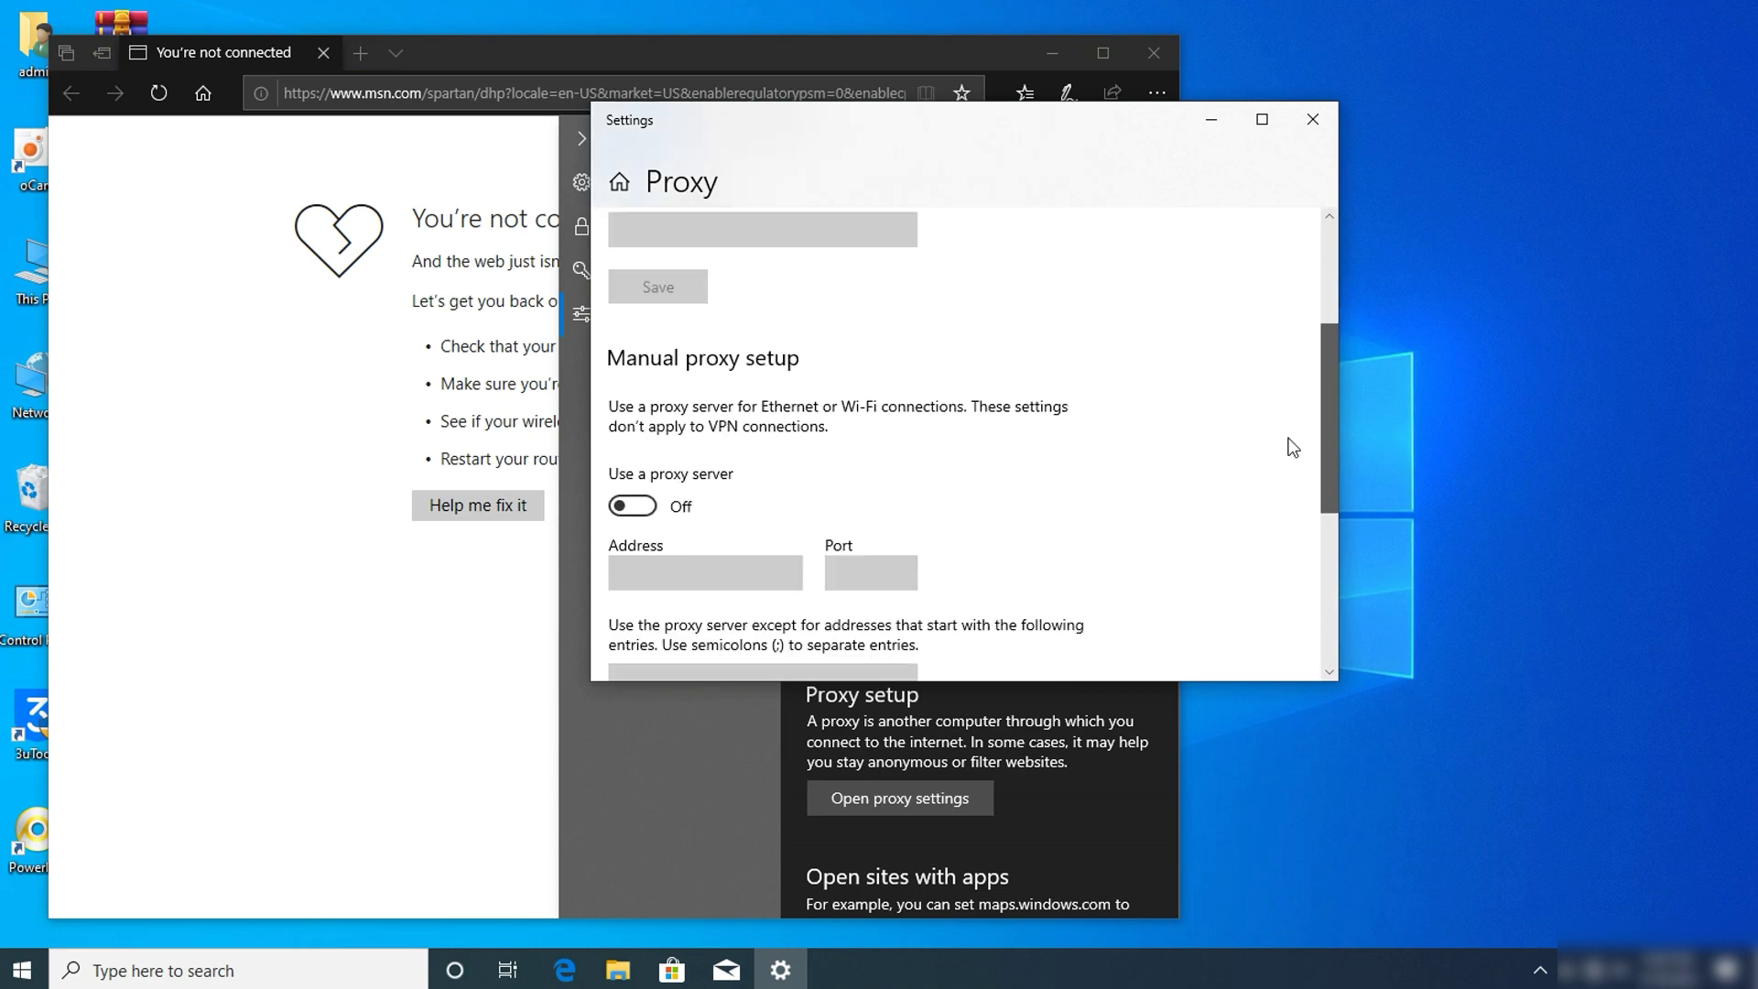
{"action": "scroll", "coordinate": [1286, 504], "scroll_direction": "up", "scroll_amount": 1}
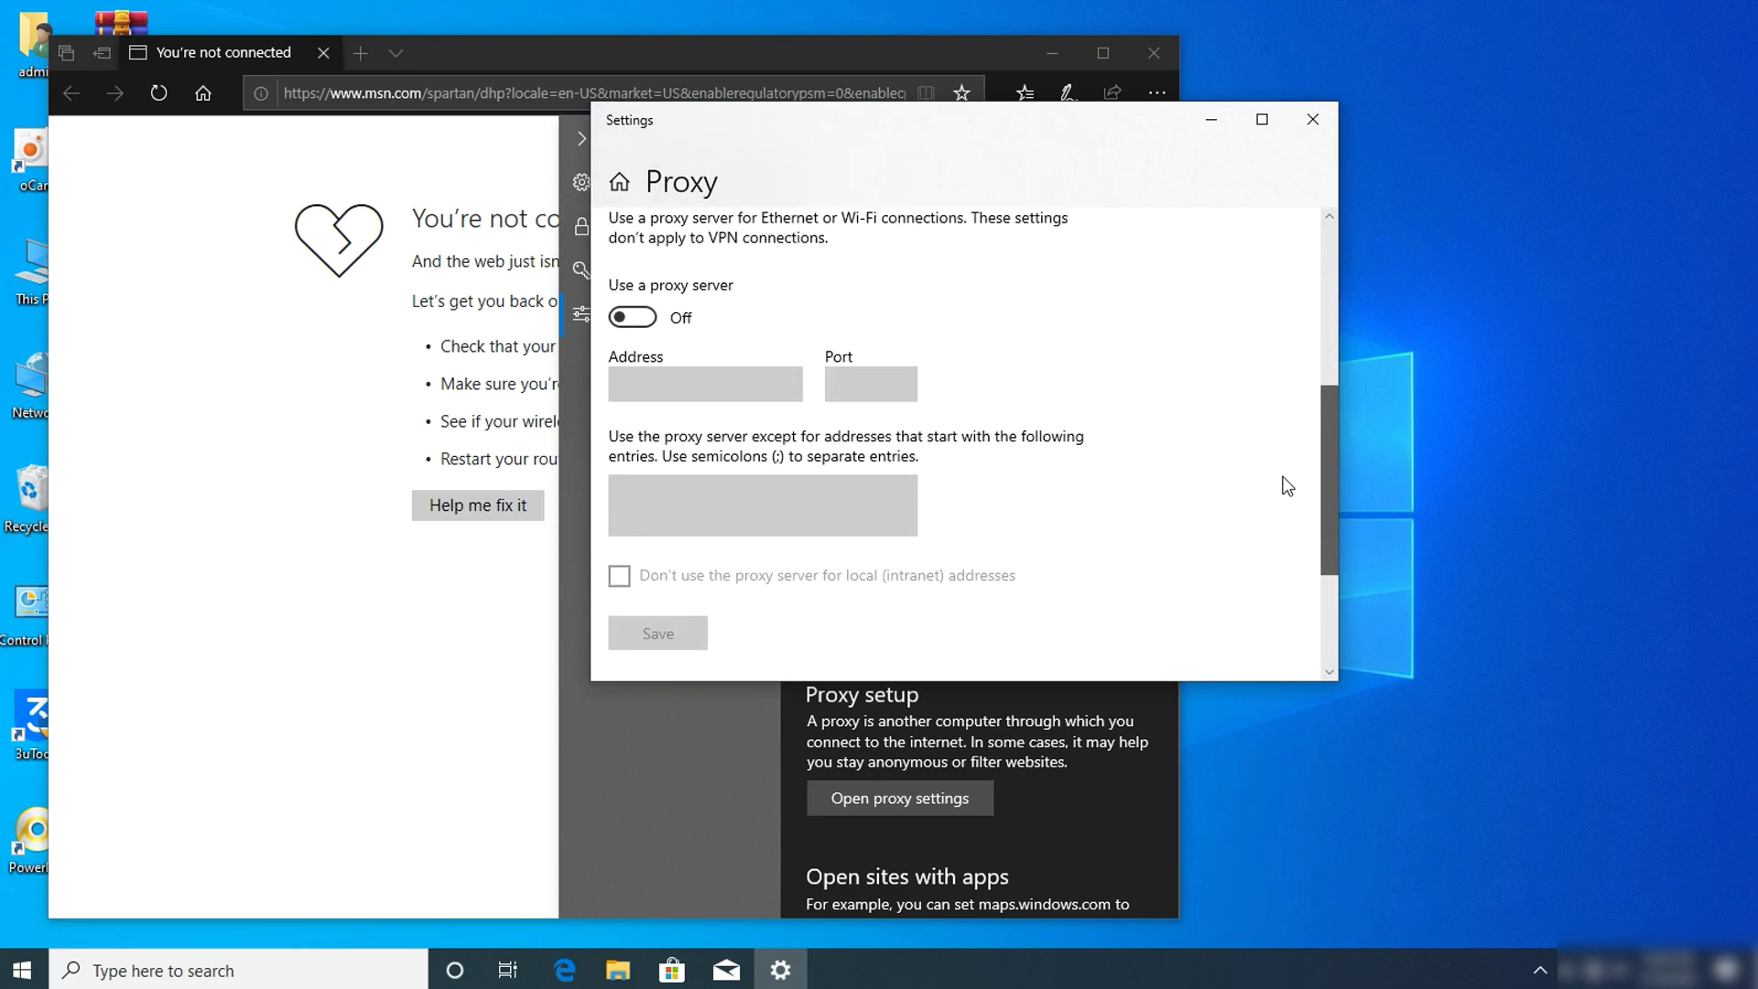
{"action": "left_click", "coordinate": [630, 326]}
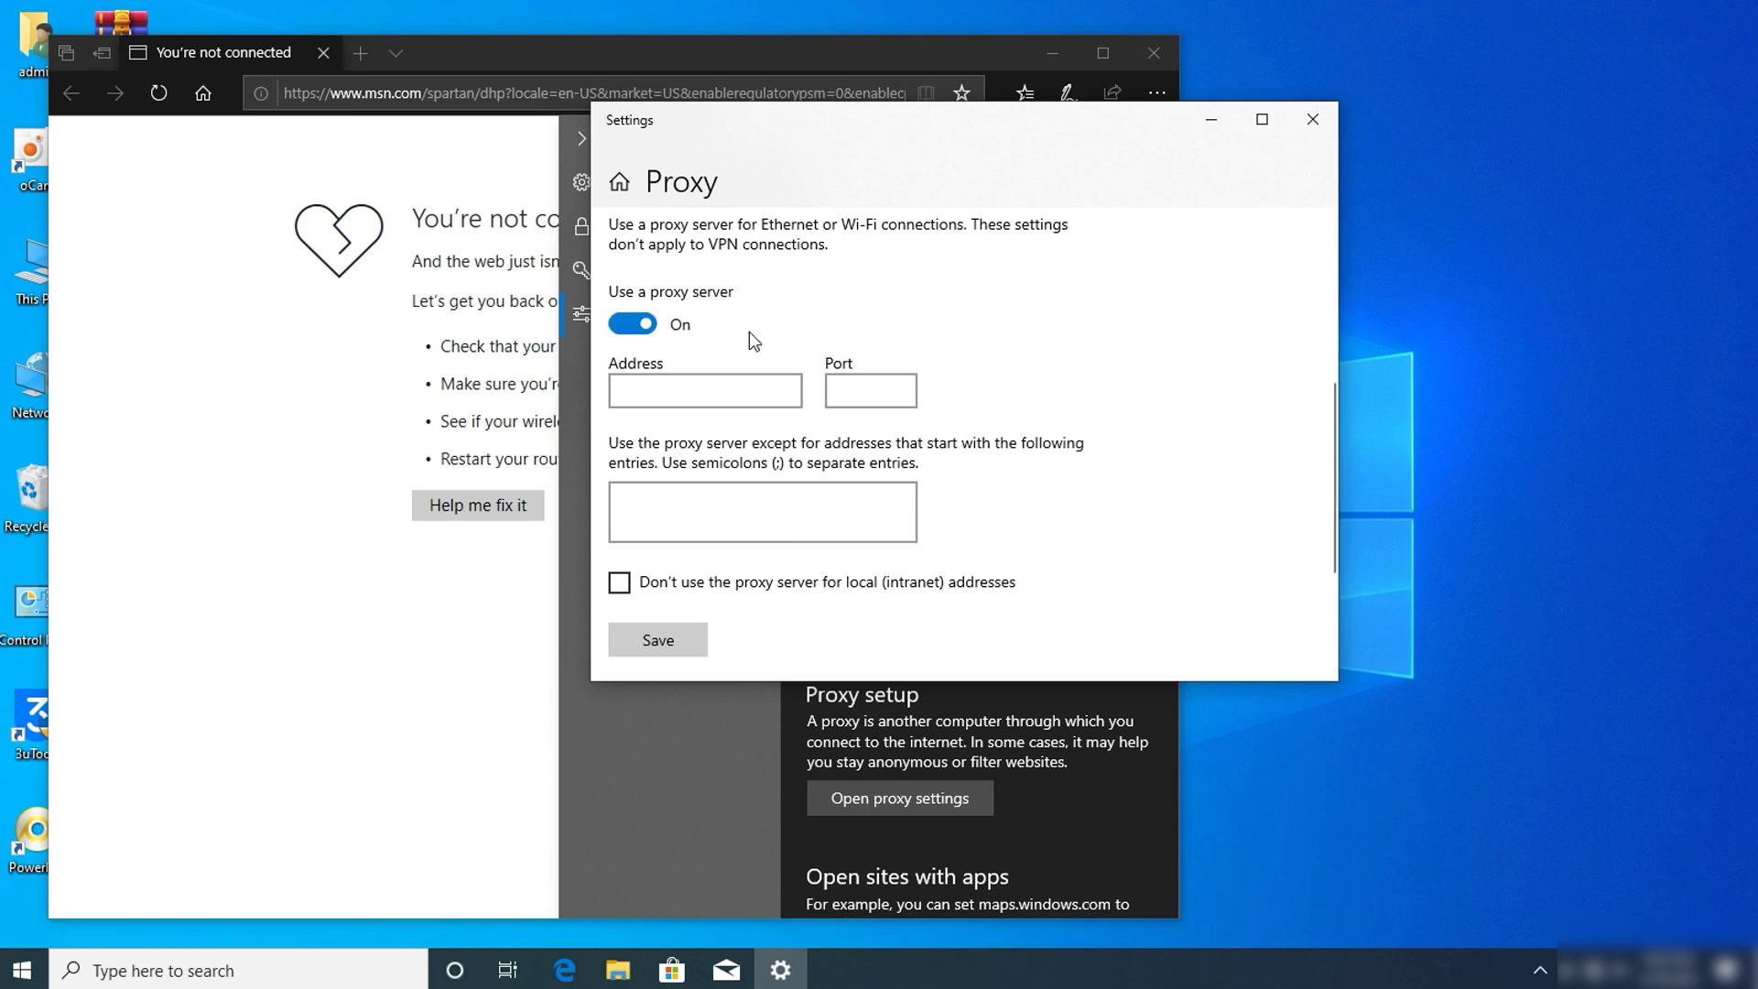
{"action": "left_click", "coordinate": [854, 387]}
{"action": "type", "text": "80"}
{"action": "left_click", "coordinate": [670, 634]}
{"action": "left_click", "coordinate": [1307, 117]}
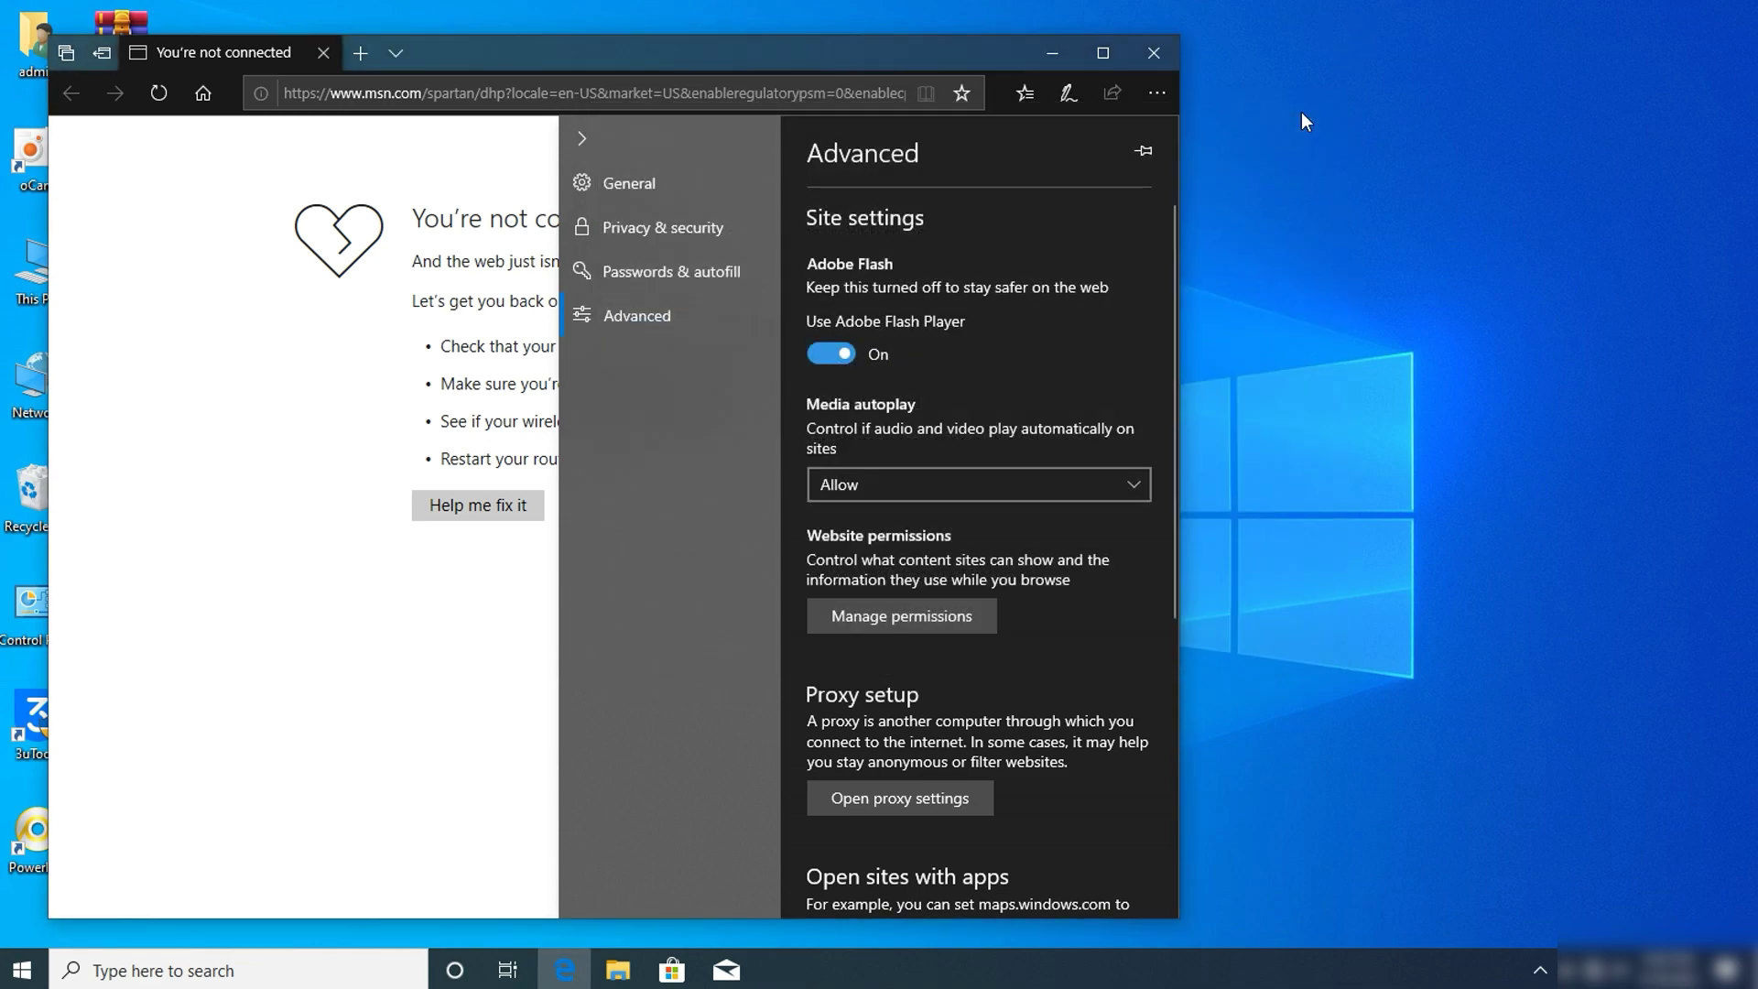
- Close Edge and search 'ne' from Start to open View network connections
{"action": "left_click", "coordinate": [1158, 53]}
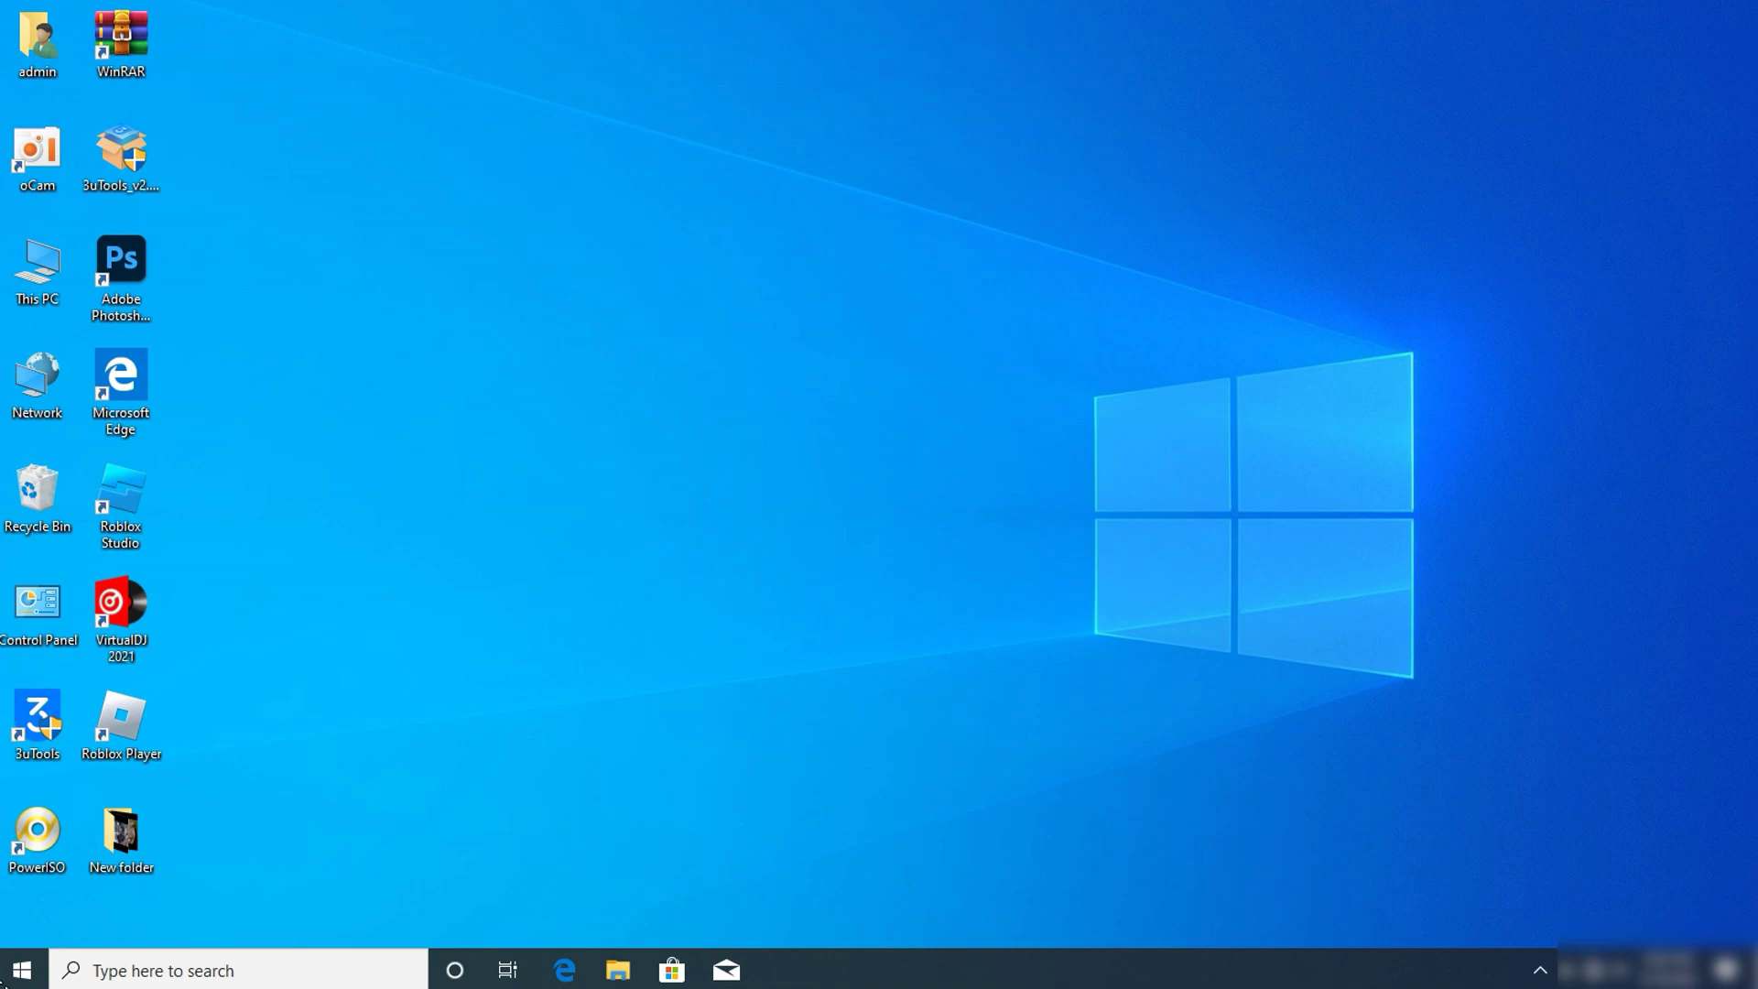
{"action": "left_click", "coordinate": [18, 972]}
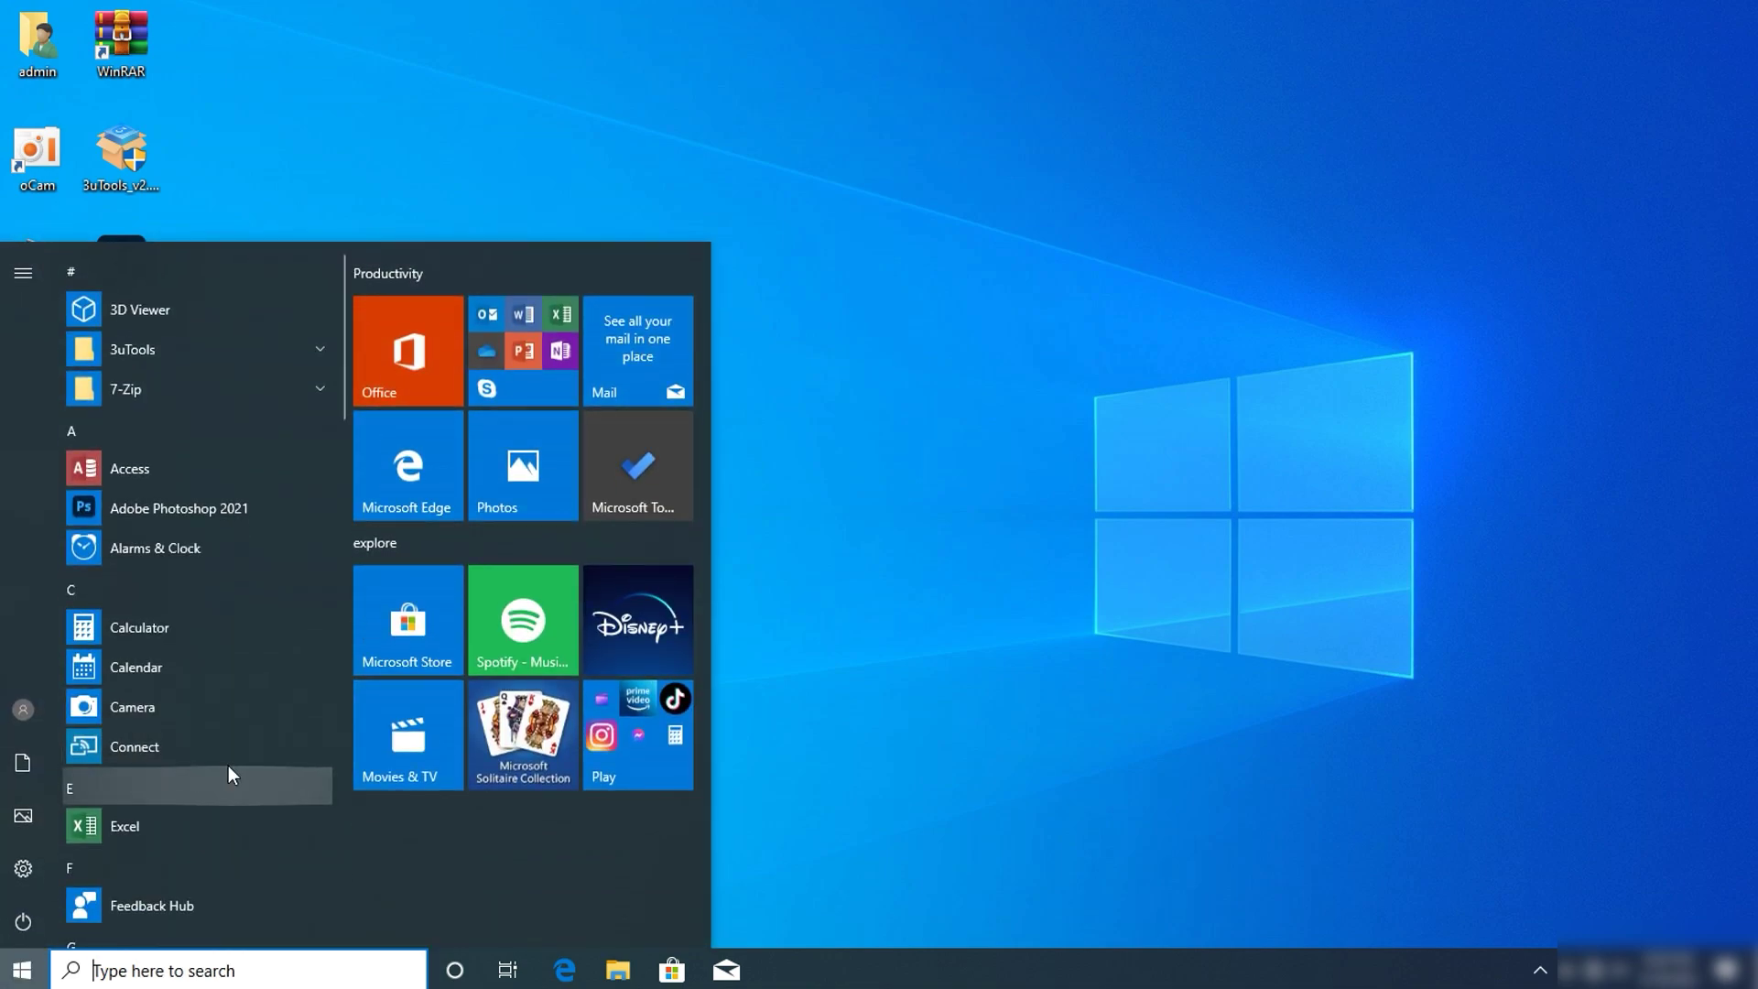
{"action": "left_click", "coordinate": [160, 978]}
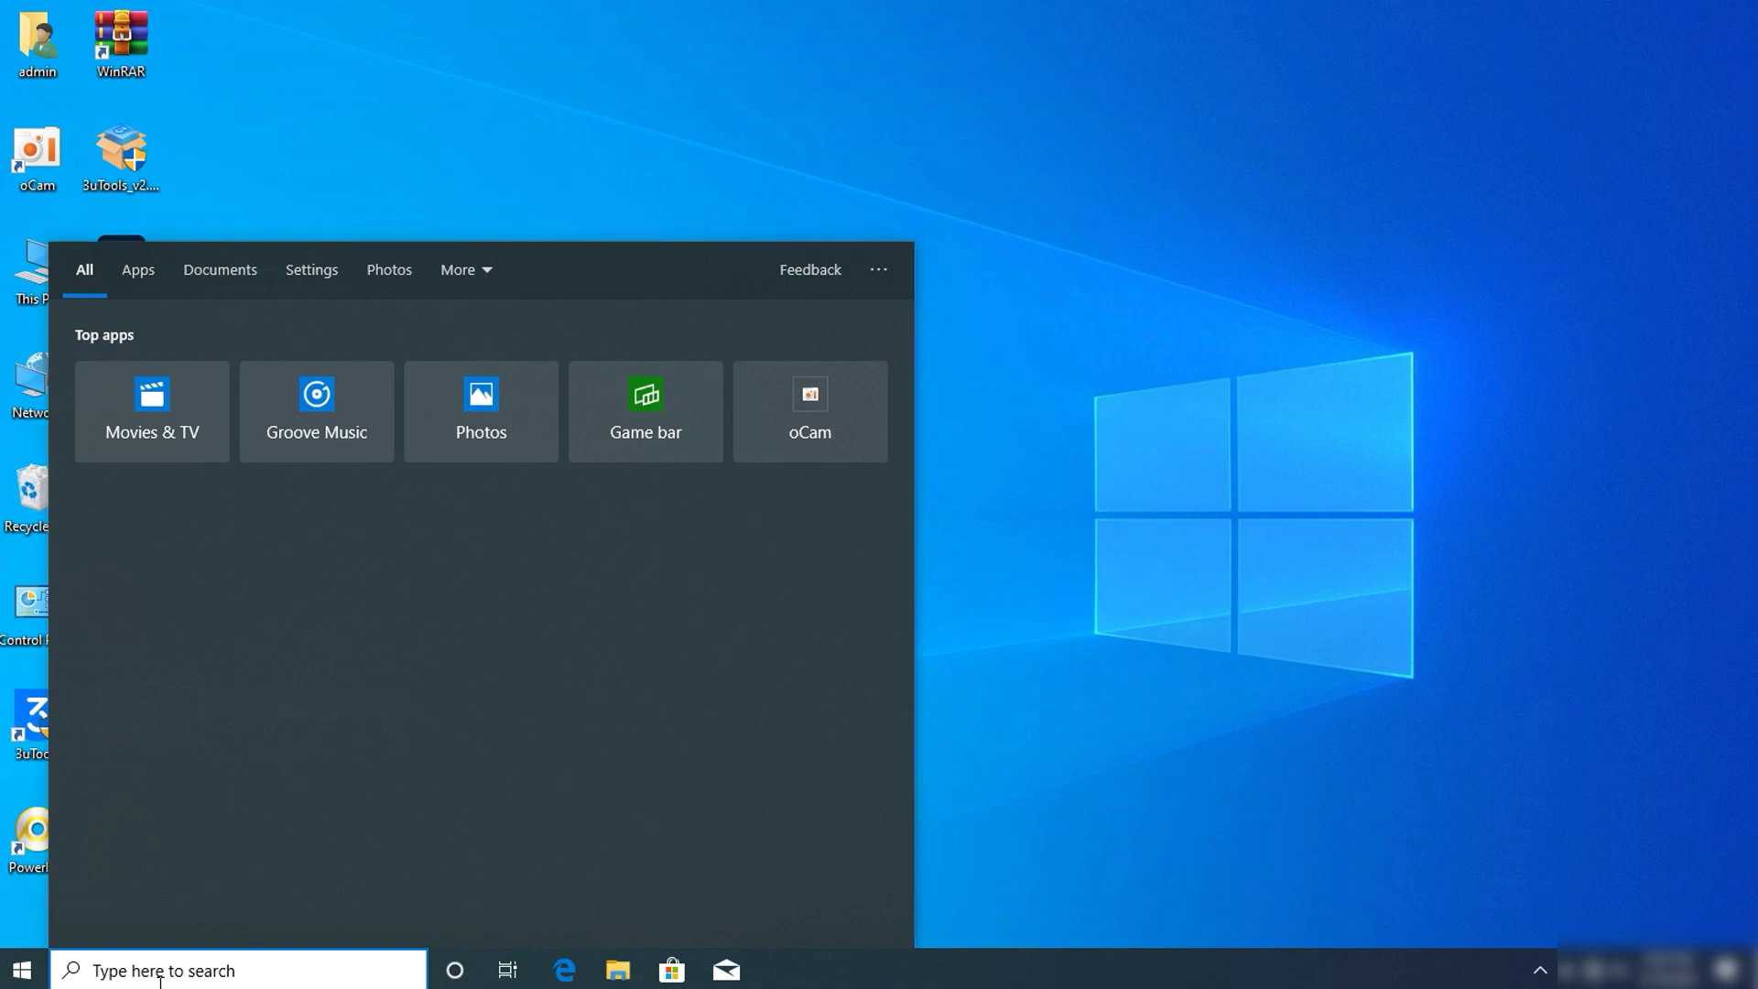
{"action": "type", "text": "ne"}
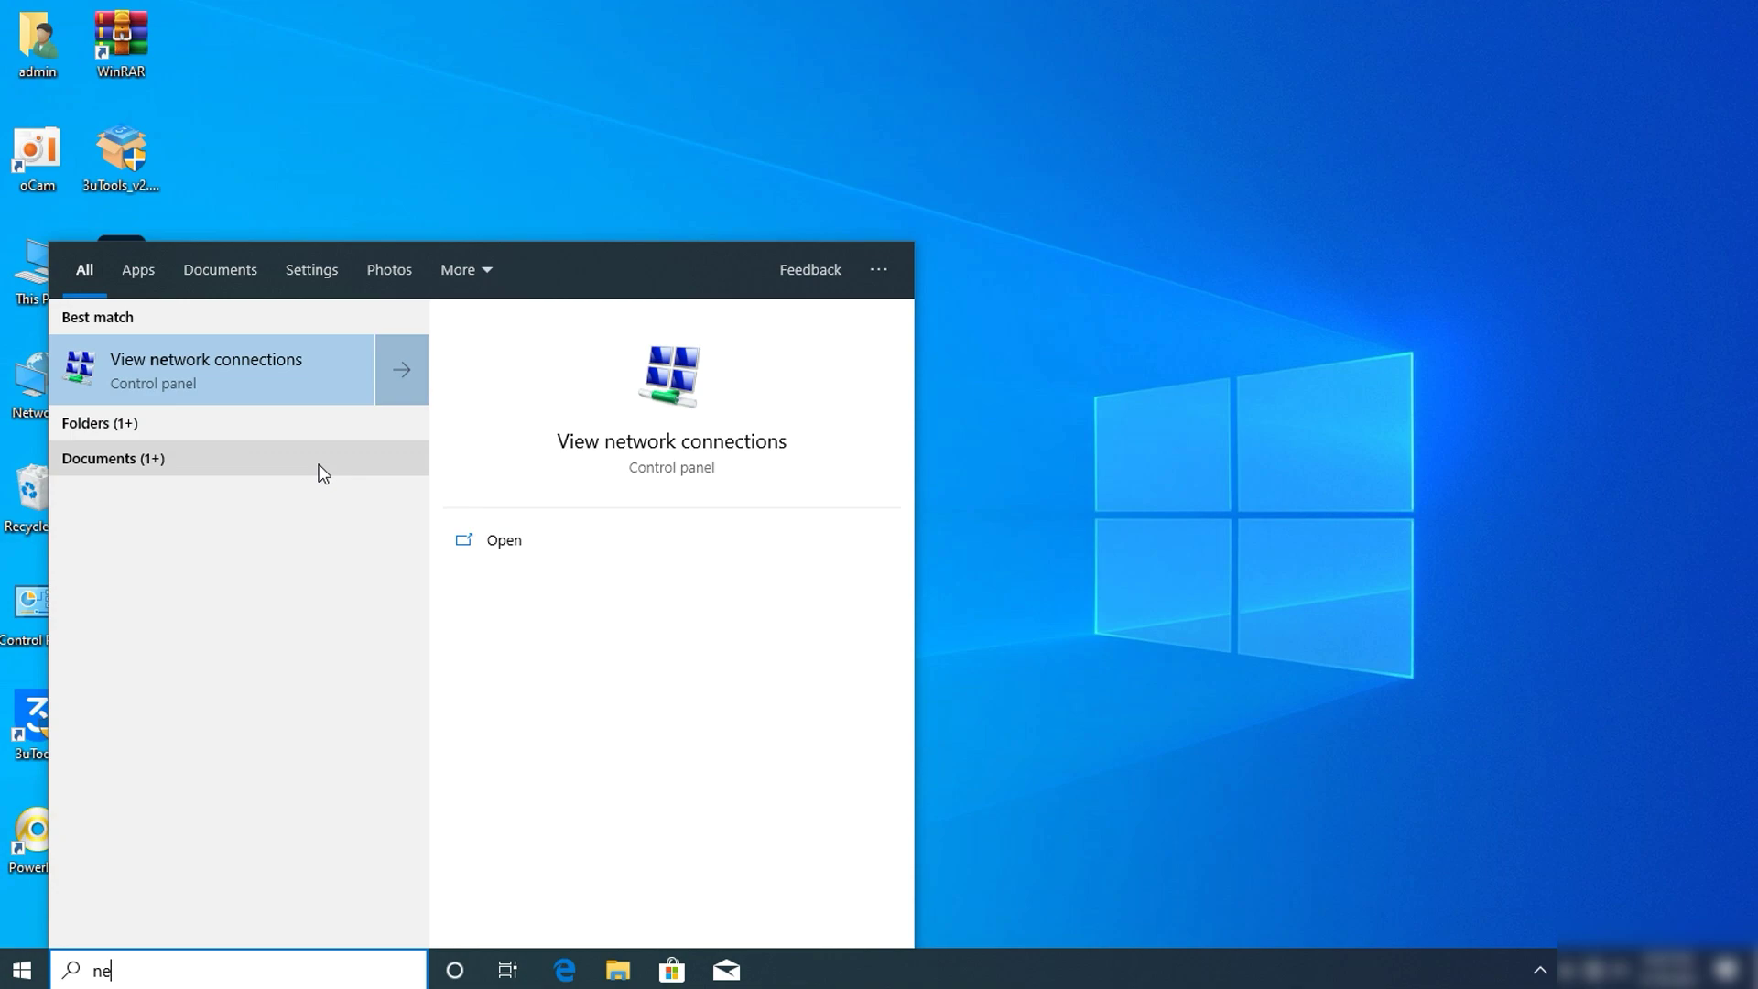
{"action": "left_click", "coordinate": [262, 381]}
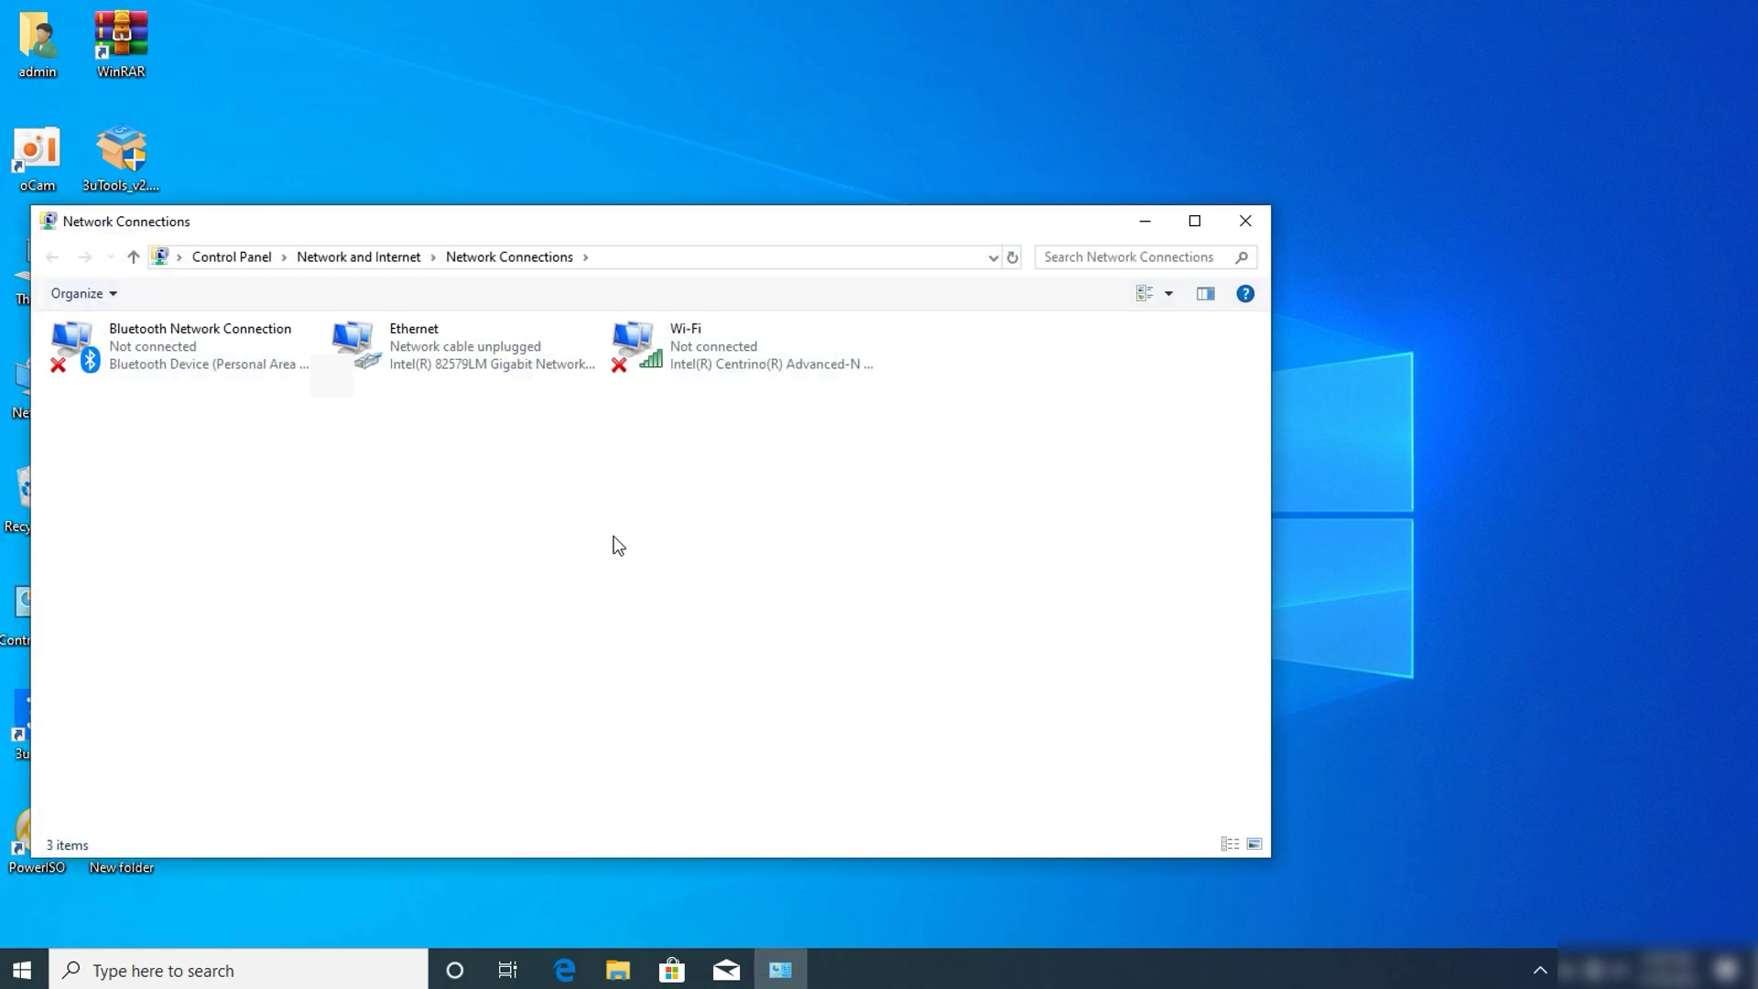
- Open the Ethernet adapter's Internet Protocol Version 4 (TCP/IPv4) properties, showing DNS 1.1.1.1 and 1.0.0.1
{"action": "left_click_drag", "start_coordinate": [599, 500], "coordinate": [513, 403]}
{"action": "left_click", "coordinate": [525, 351]}
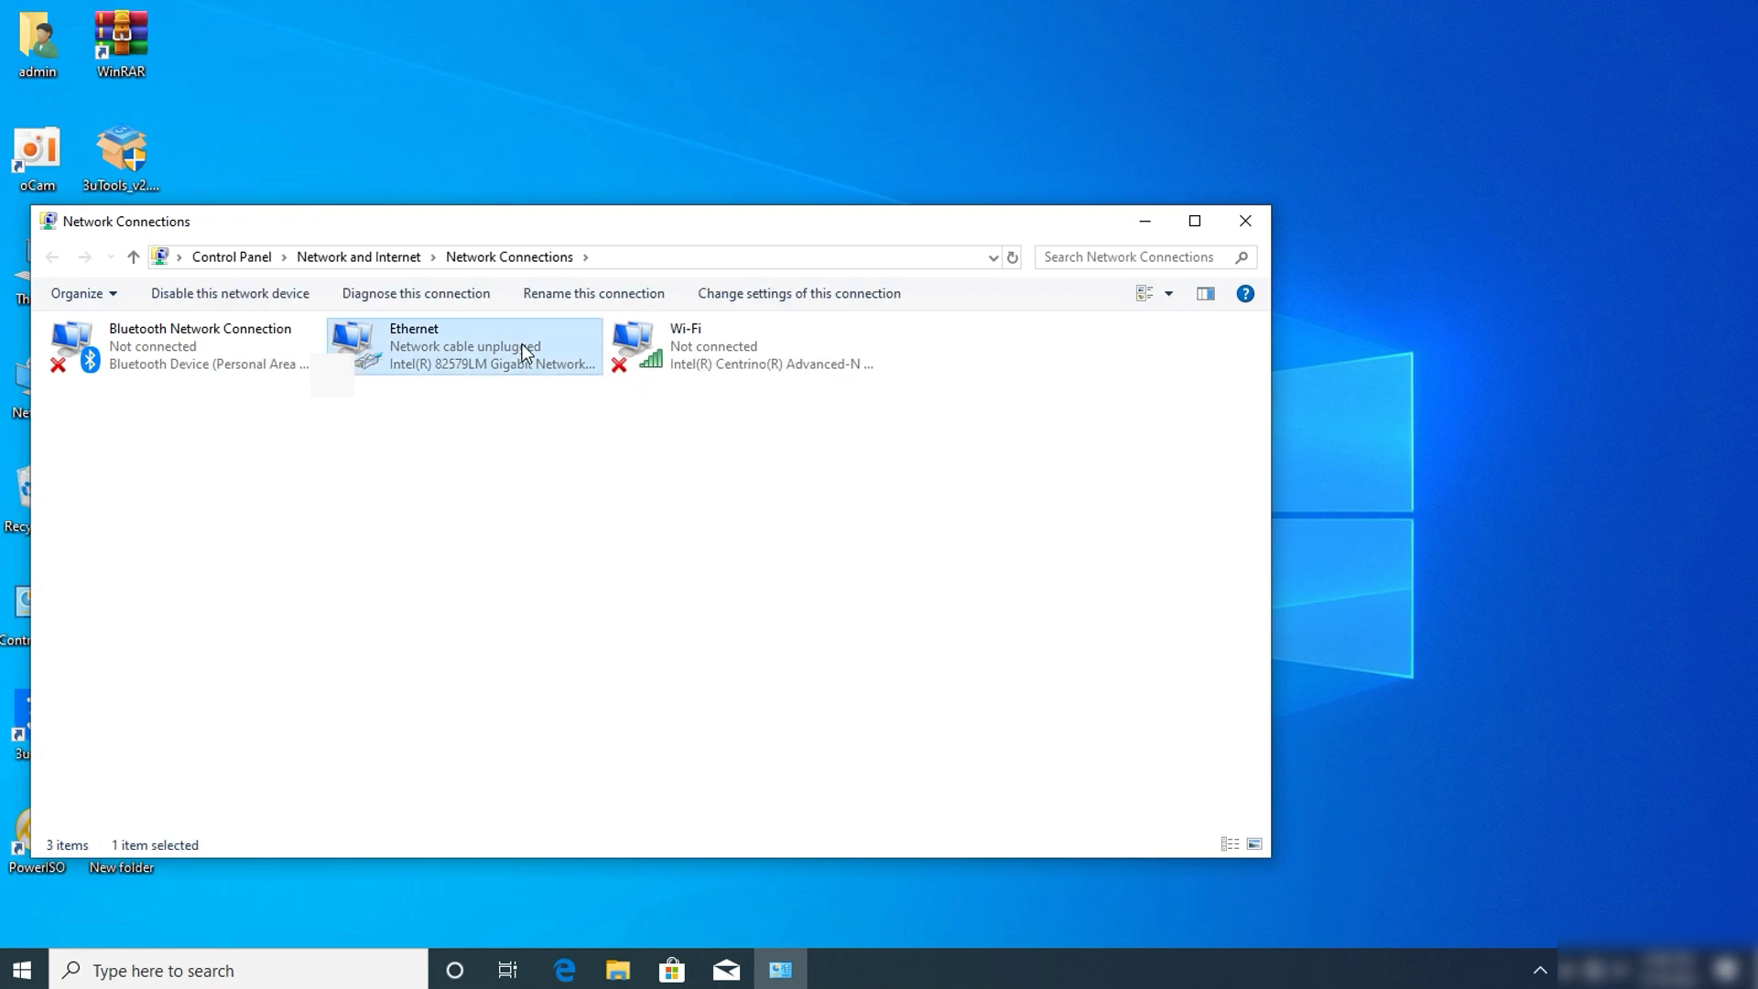
{"action": "double_click", "coordinate": [526, 351]}
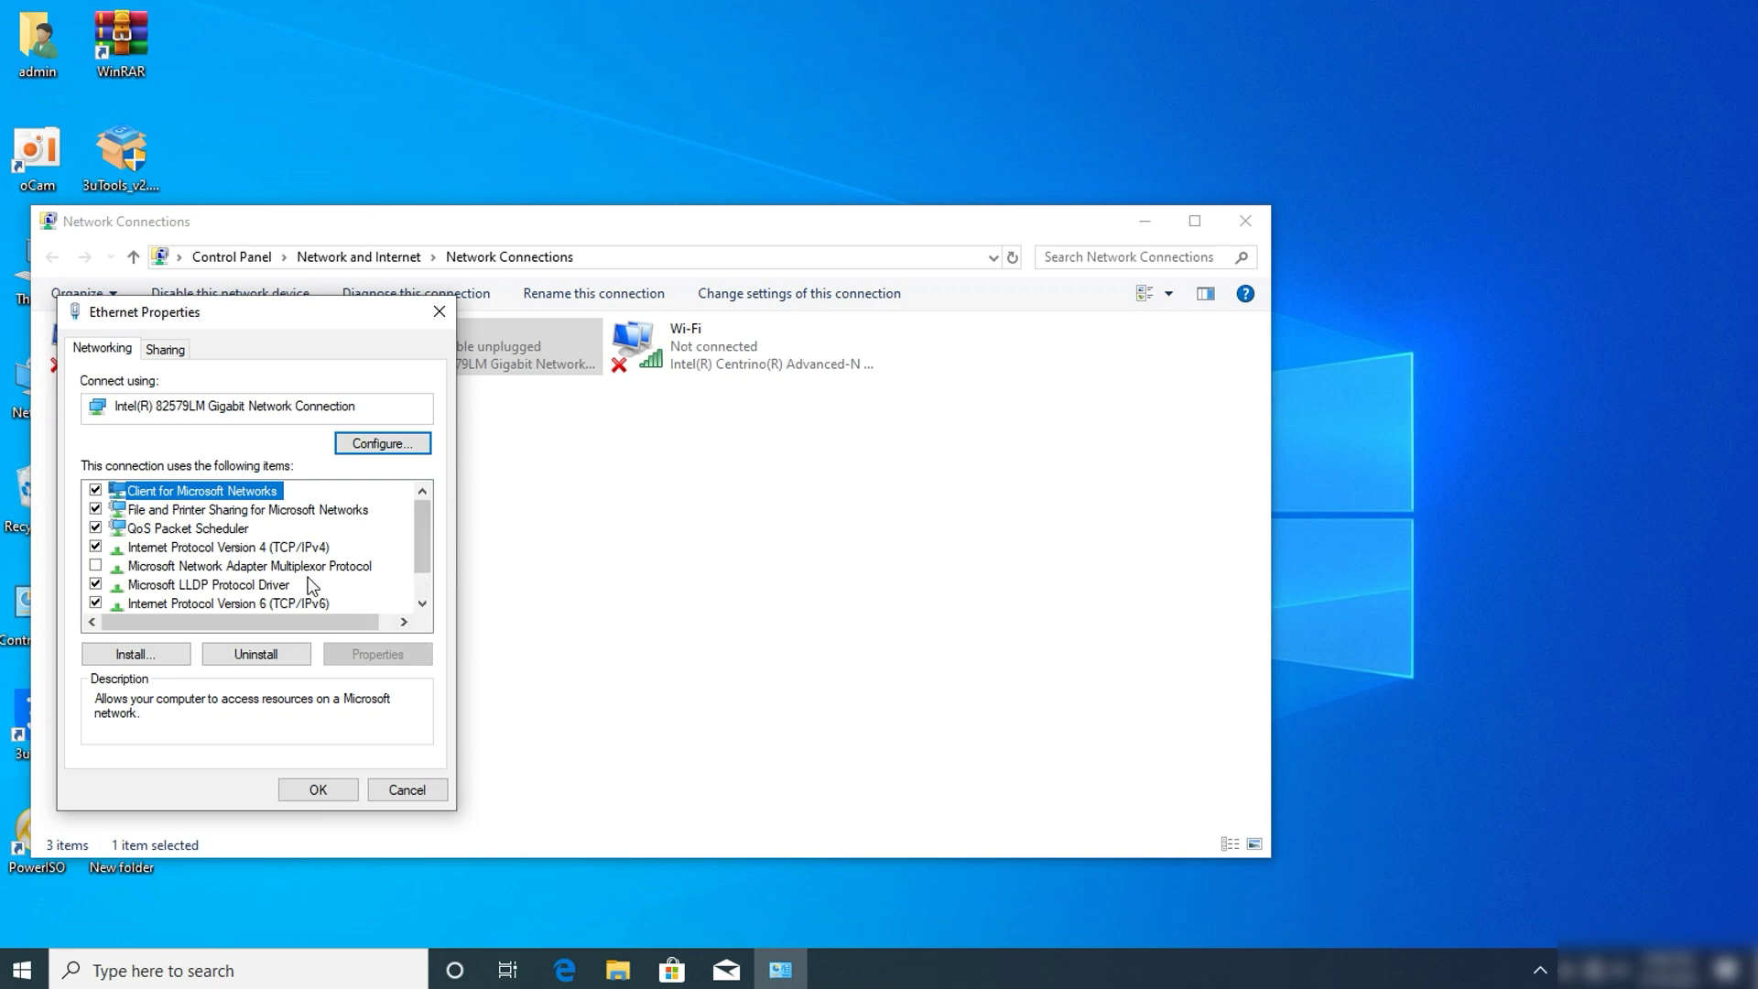
{"action": "left_click", "coordinate": [289, 548]}
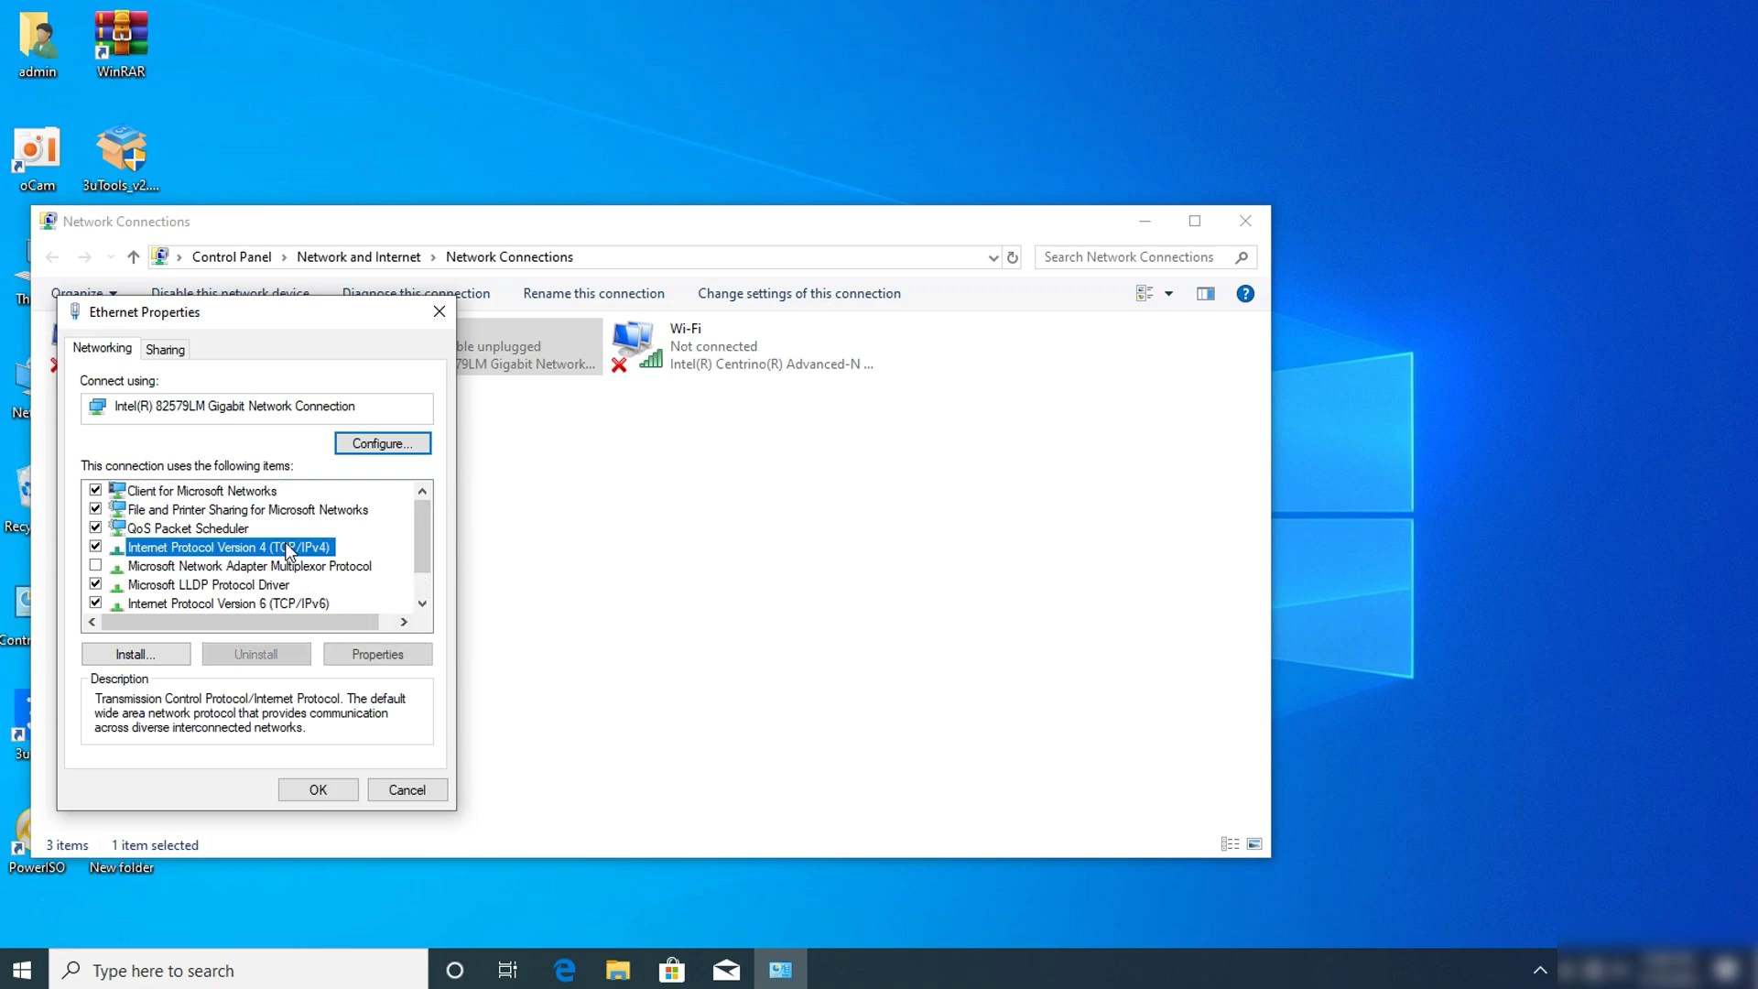
{"action": "left_click", "coordinate": [396, 654]}
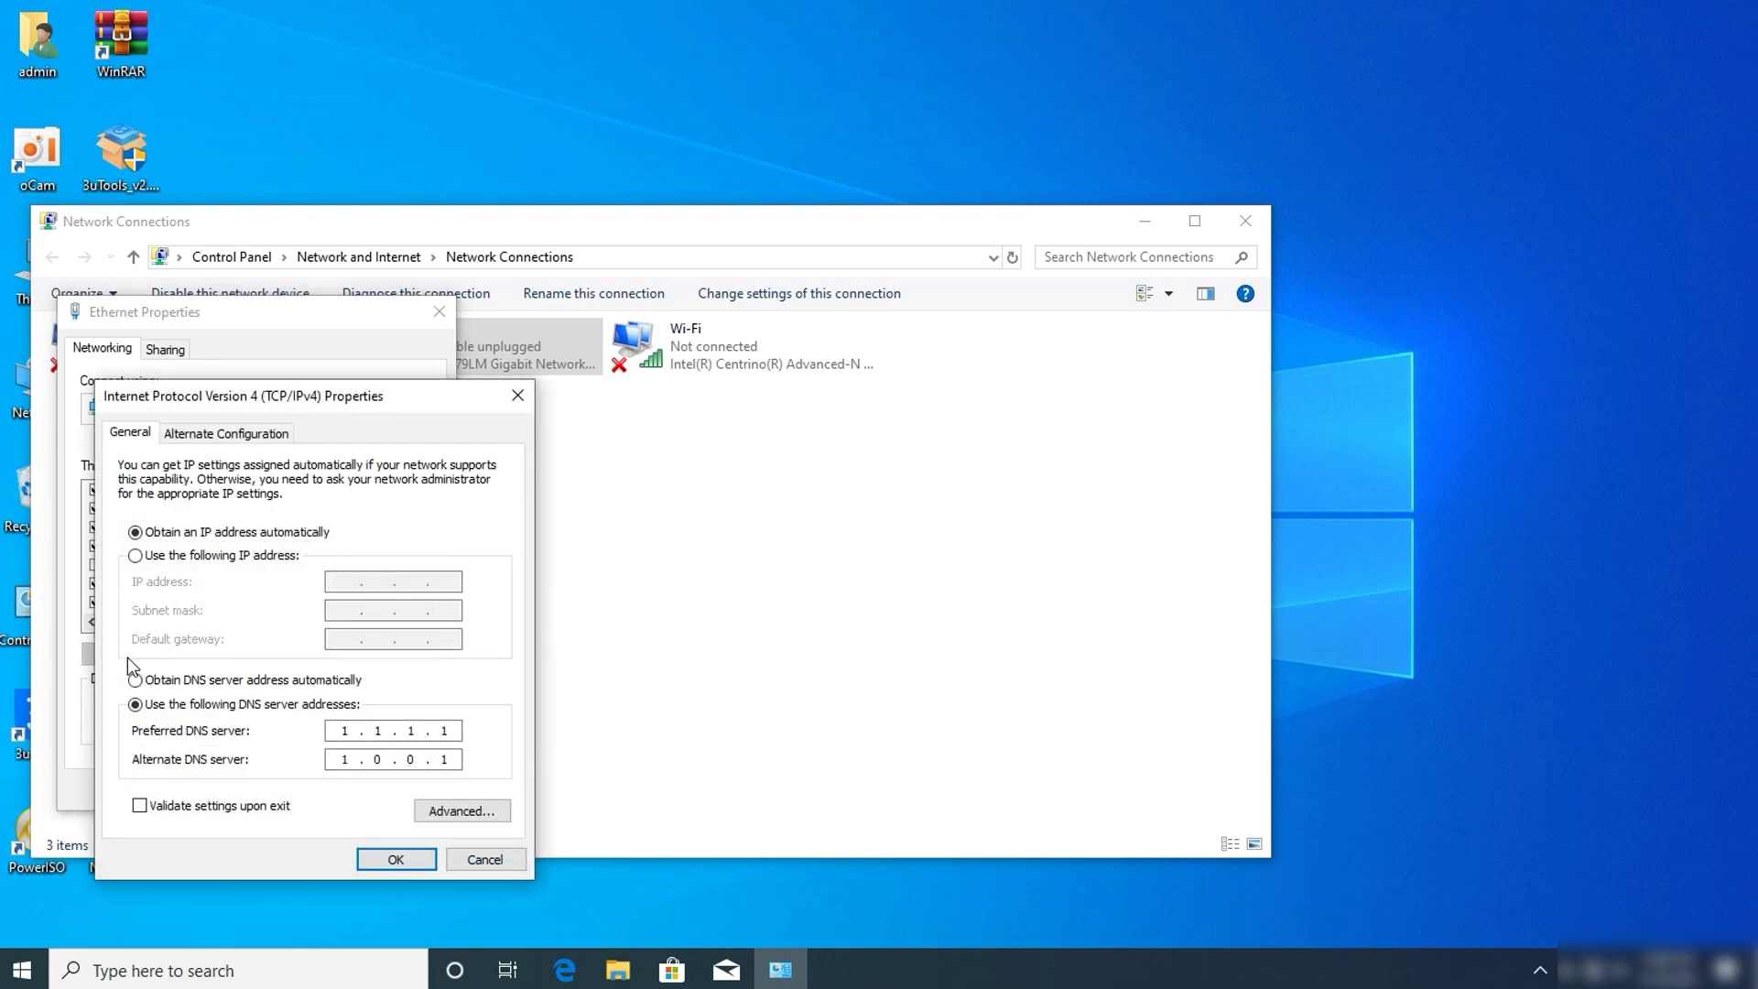
- Switch to custom DNS server addresses and enter 8.8.8.8 as the preferred server
{"action": "left_click", "coordinate": [136, 680]}
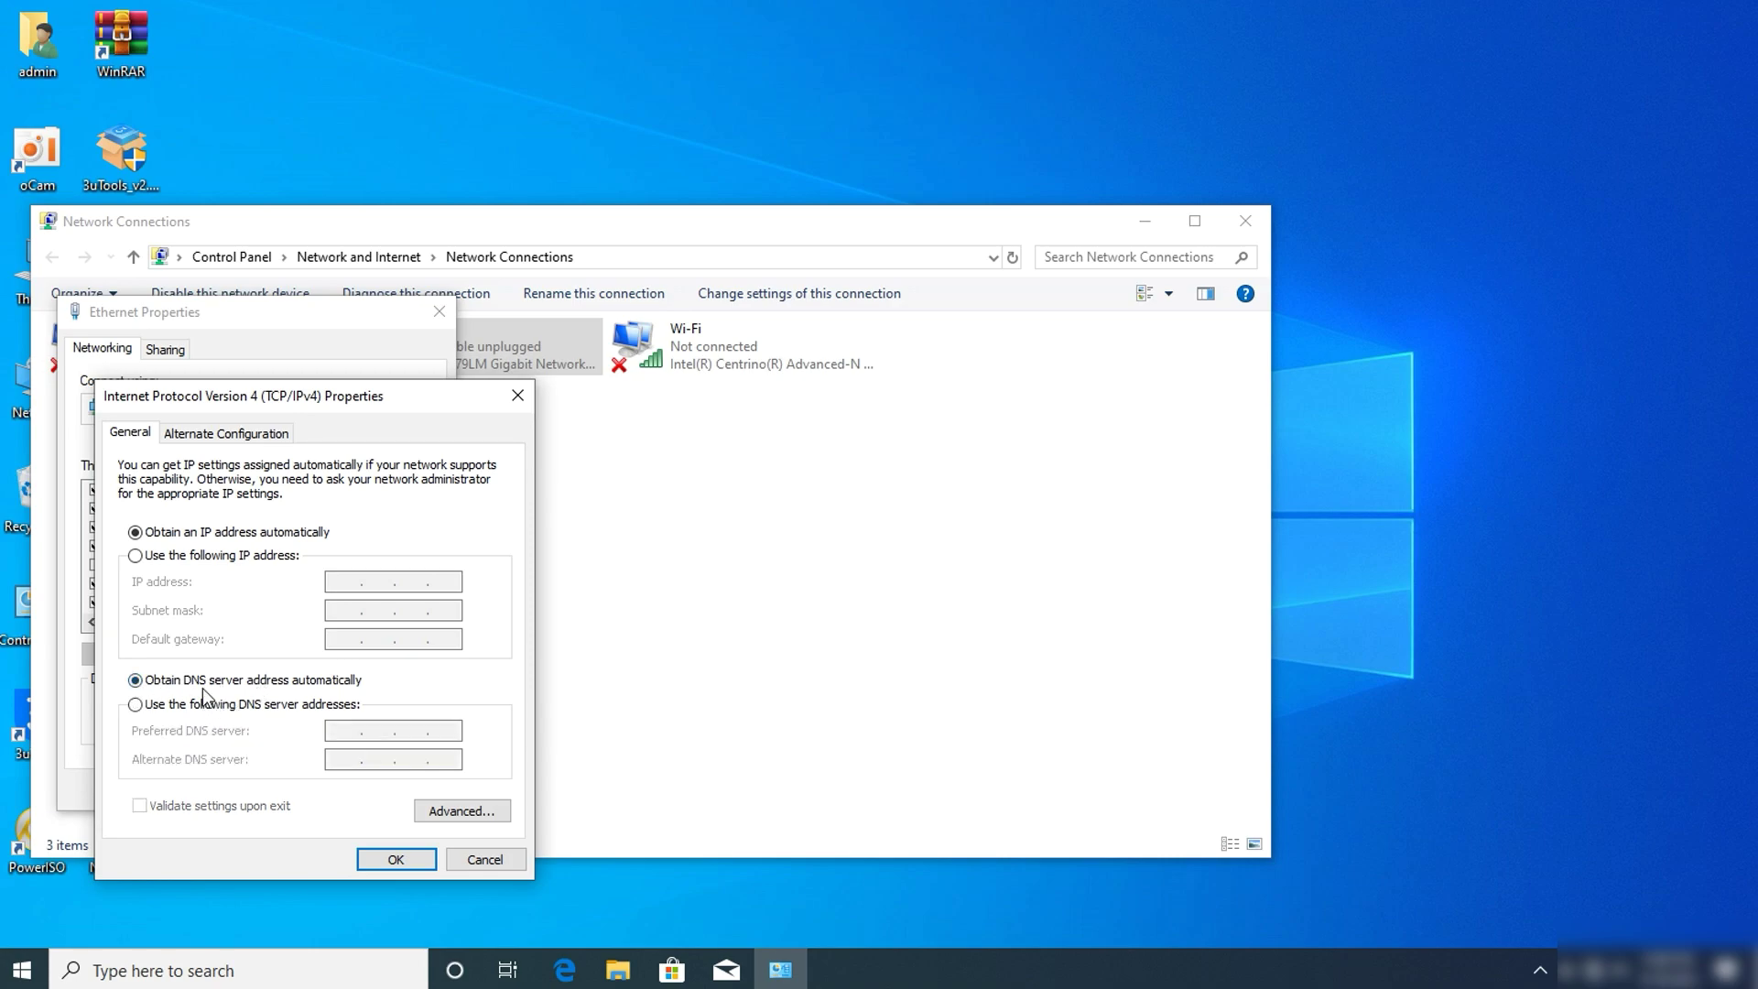
{"action": "left_click", "coordinate": [136, 705]}
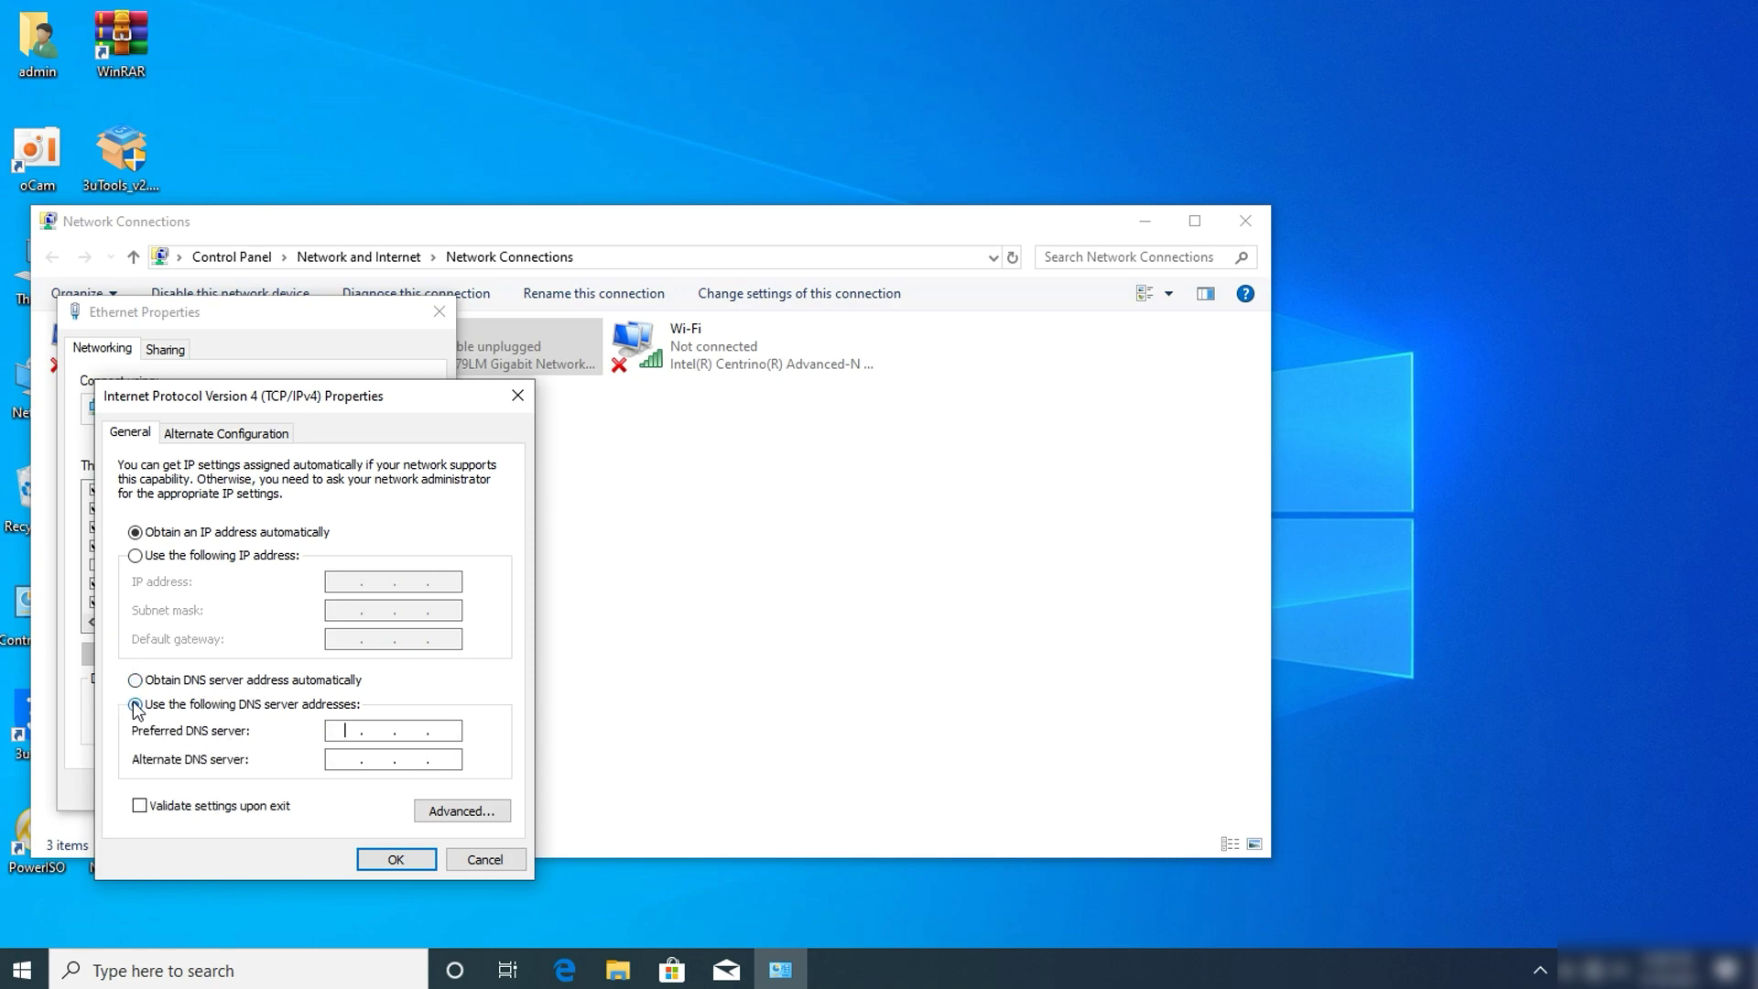
{"action": "left_click", "coordinate": [351, 731]}
{"action": "type", "text": "8.8.."}
{"action": "left_click", "coordinate": [413, 730]}
{"action": "type", "text": "8.8"}
{"action": "type", "text": "8"}
- Enter 8.8.4.4 as the alternate DNS server, enable validation upon exit, and confirm with OK
{"action": "left_click", "coordinate": [380, 759]}
{"action": "type", "text": "8"}
{"action": "left_click", "coordinate": [415, 759]}
{"action": "type", "text": "4.4"}
{"action": "left_click", "coordinate": [374, 812]}
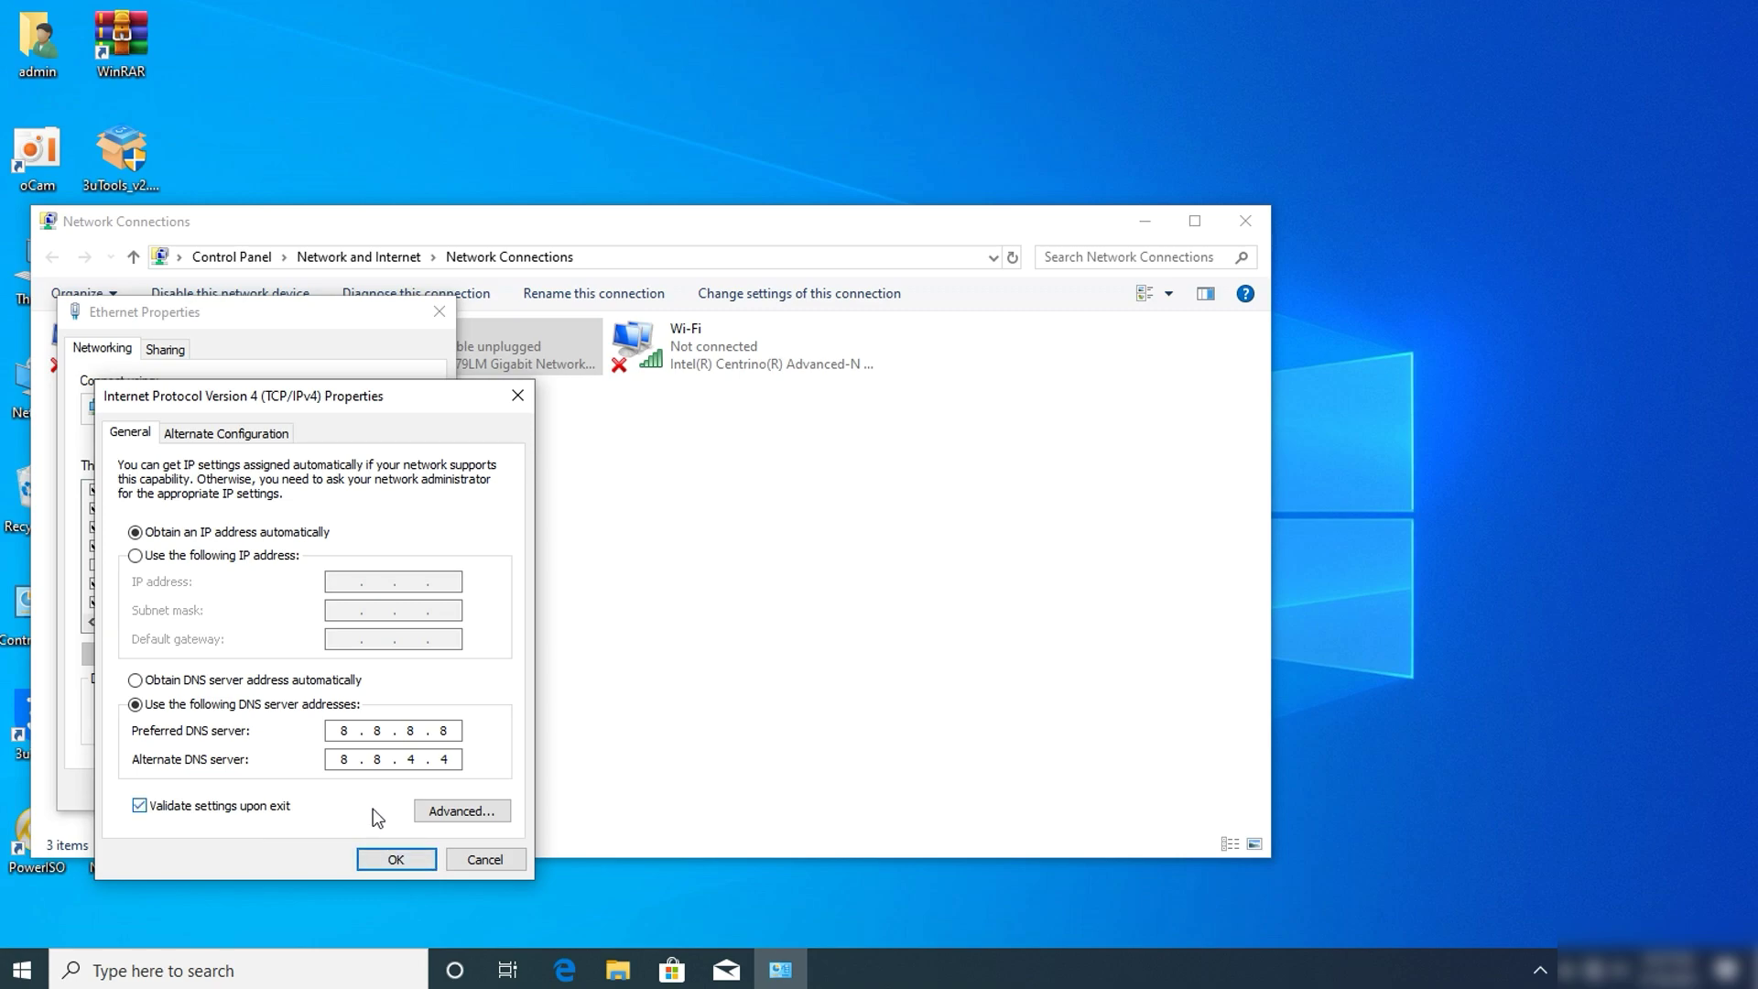
{"action": "left_click", "coordinate": [397, 859]}
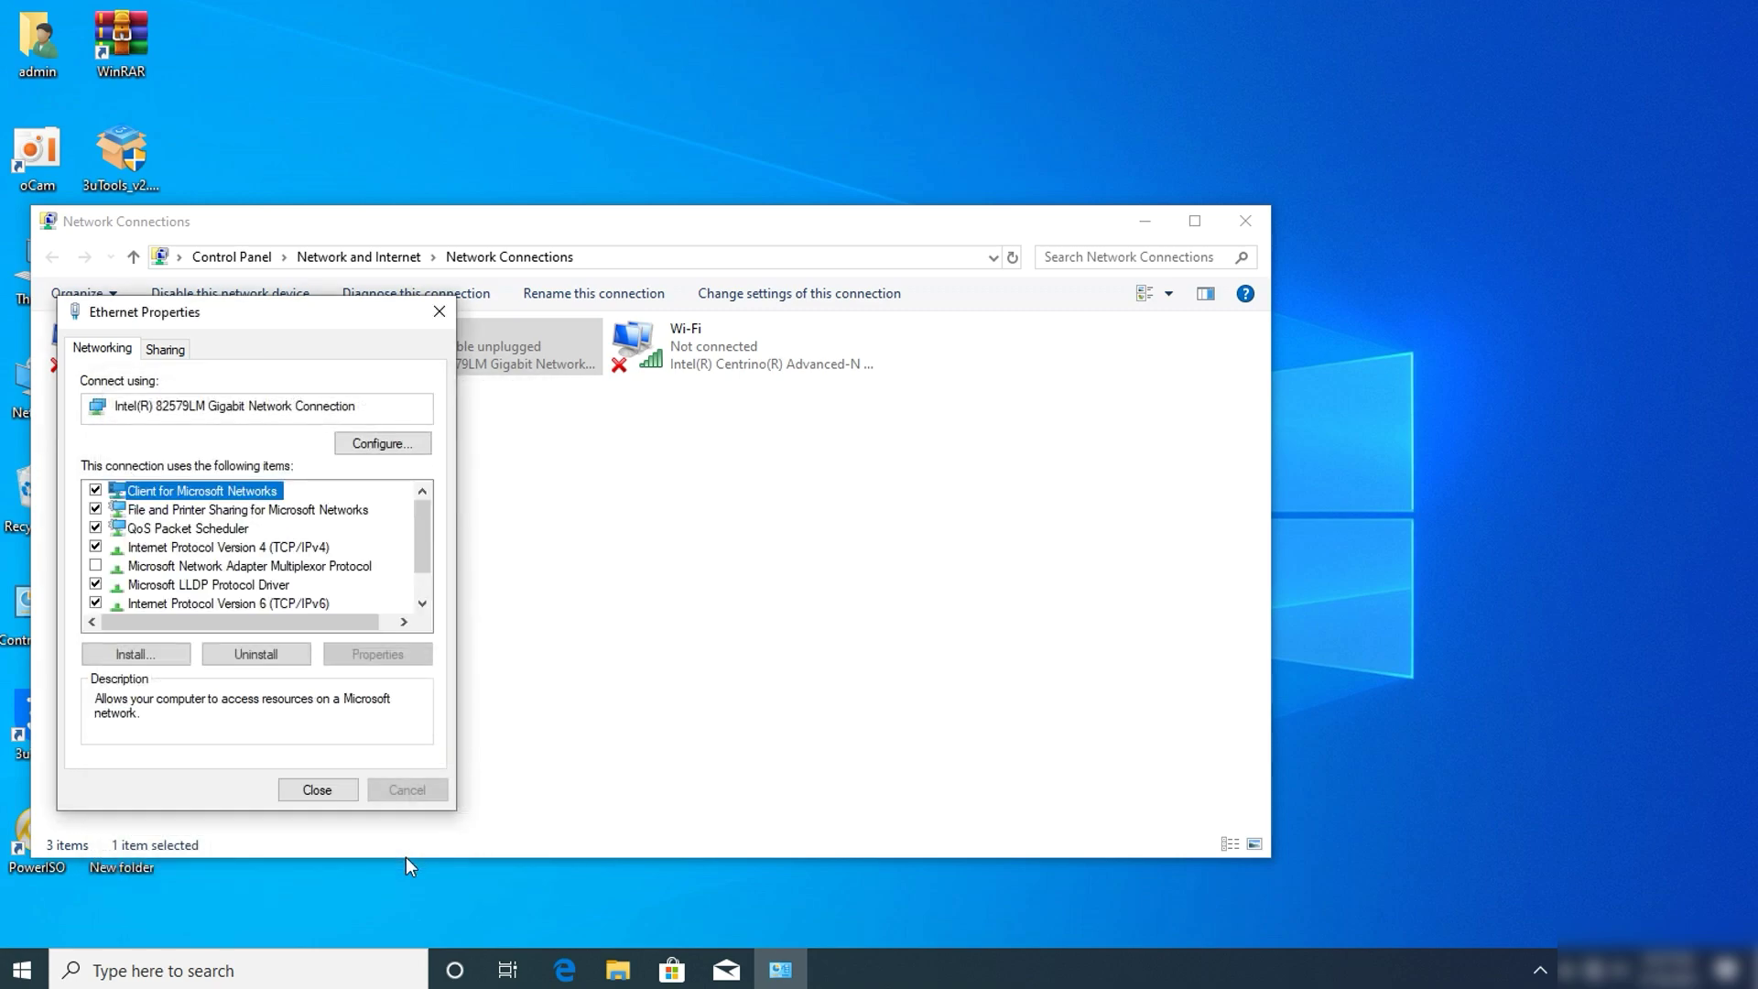
- Close Ethernet Properties, cancel the Windows Network Diagnostics run, and close Network Connections
{"action": "left_click", "coordinate": [317, 790]}
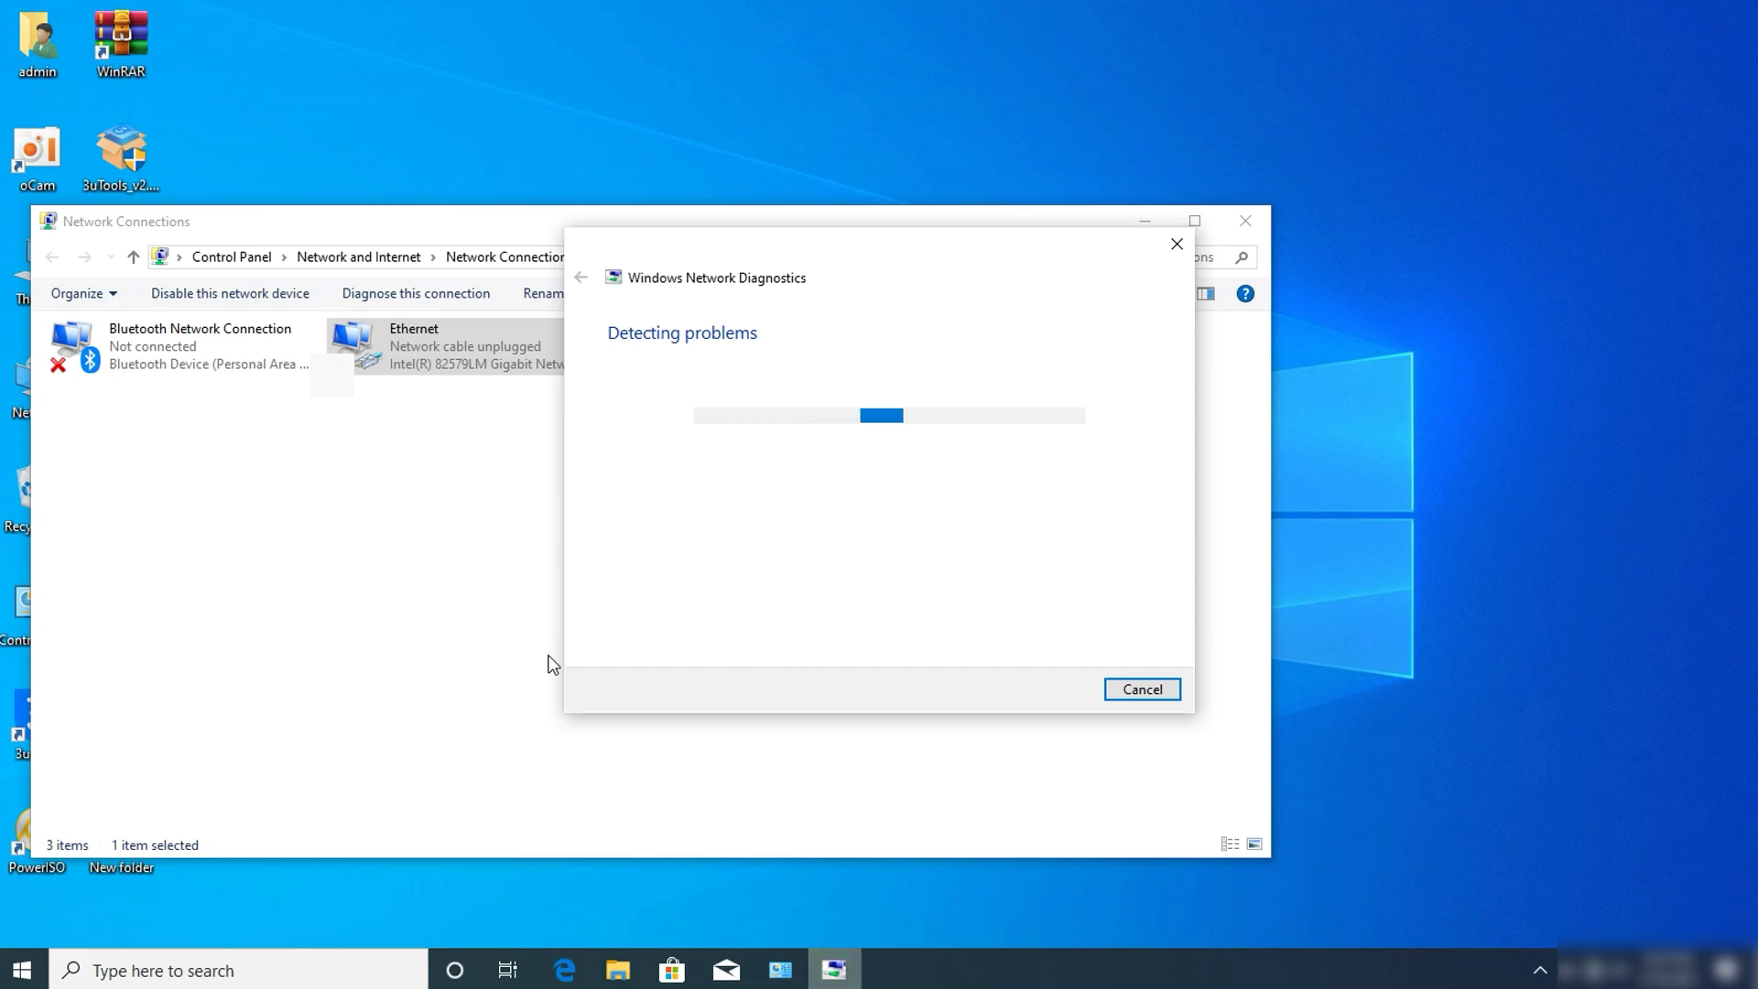
{"action": "left_click", "coordinate": [1161, 689]}
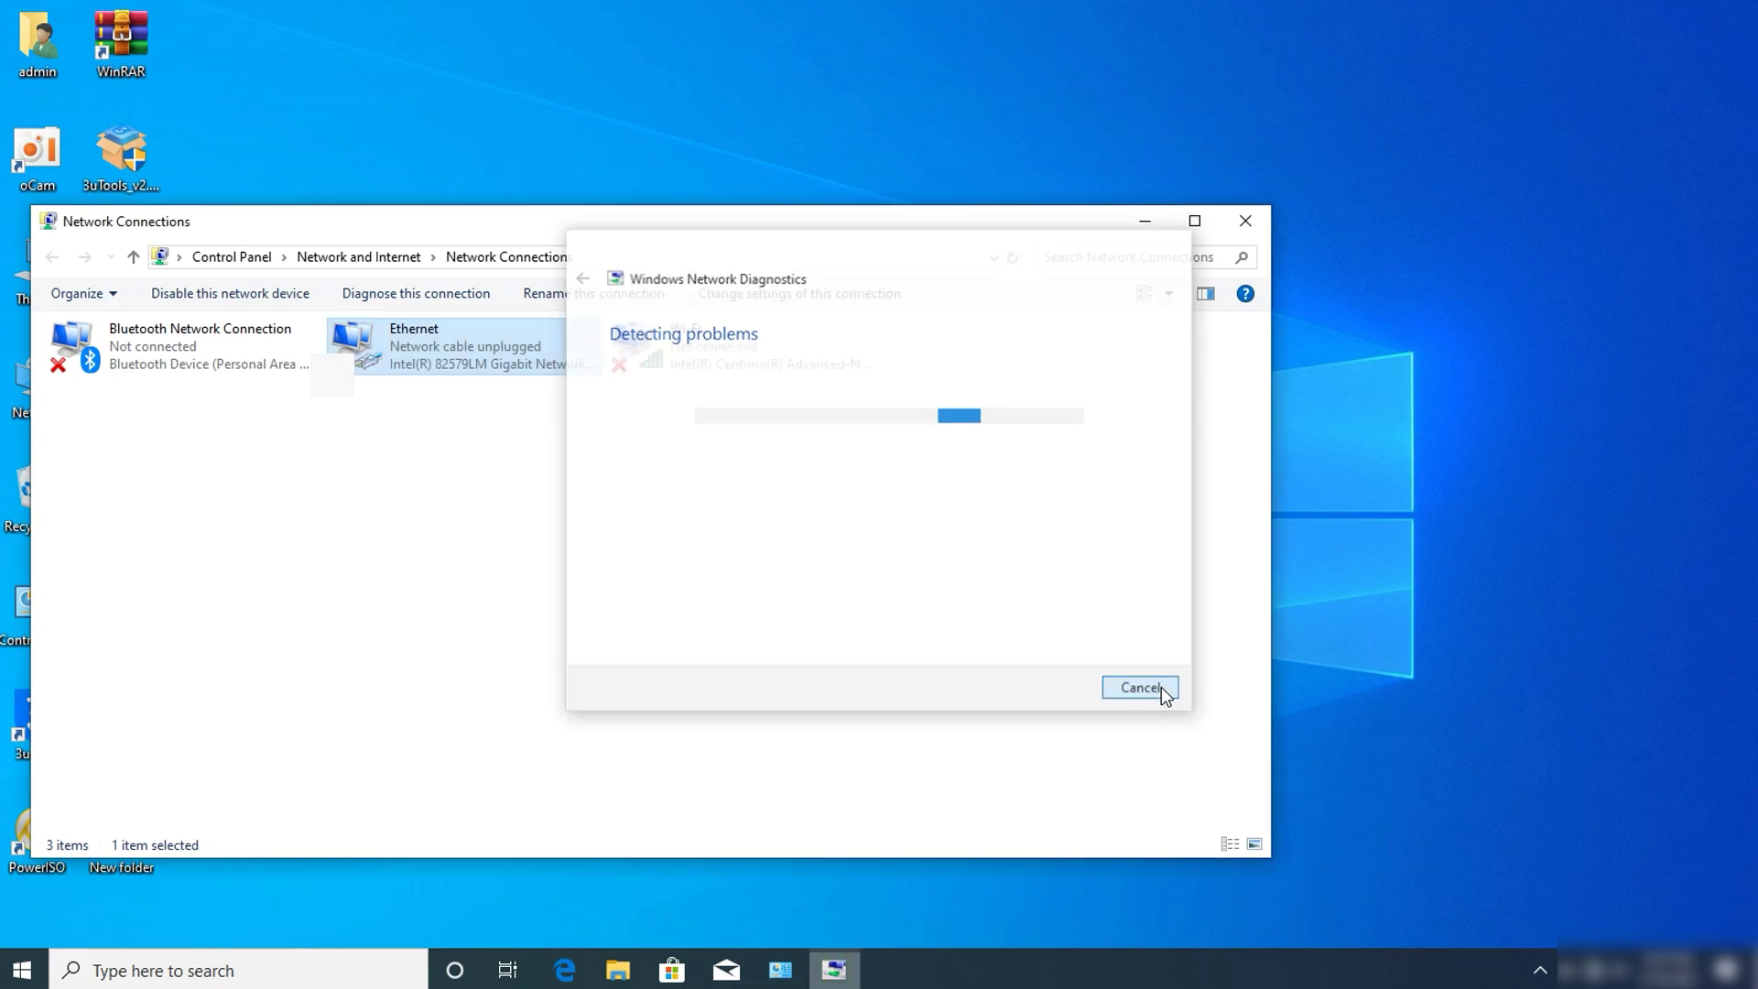
{"action": "left_click", "coordinate": [1242, 233]}
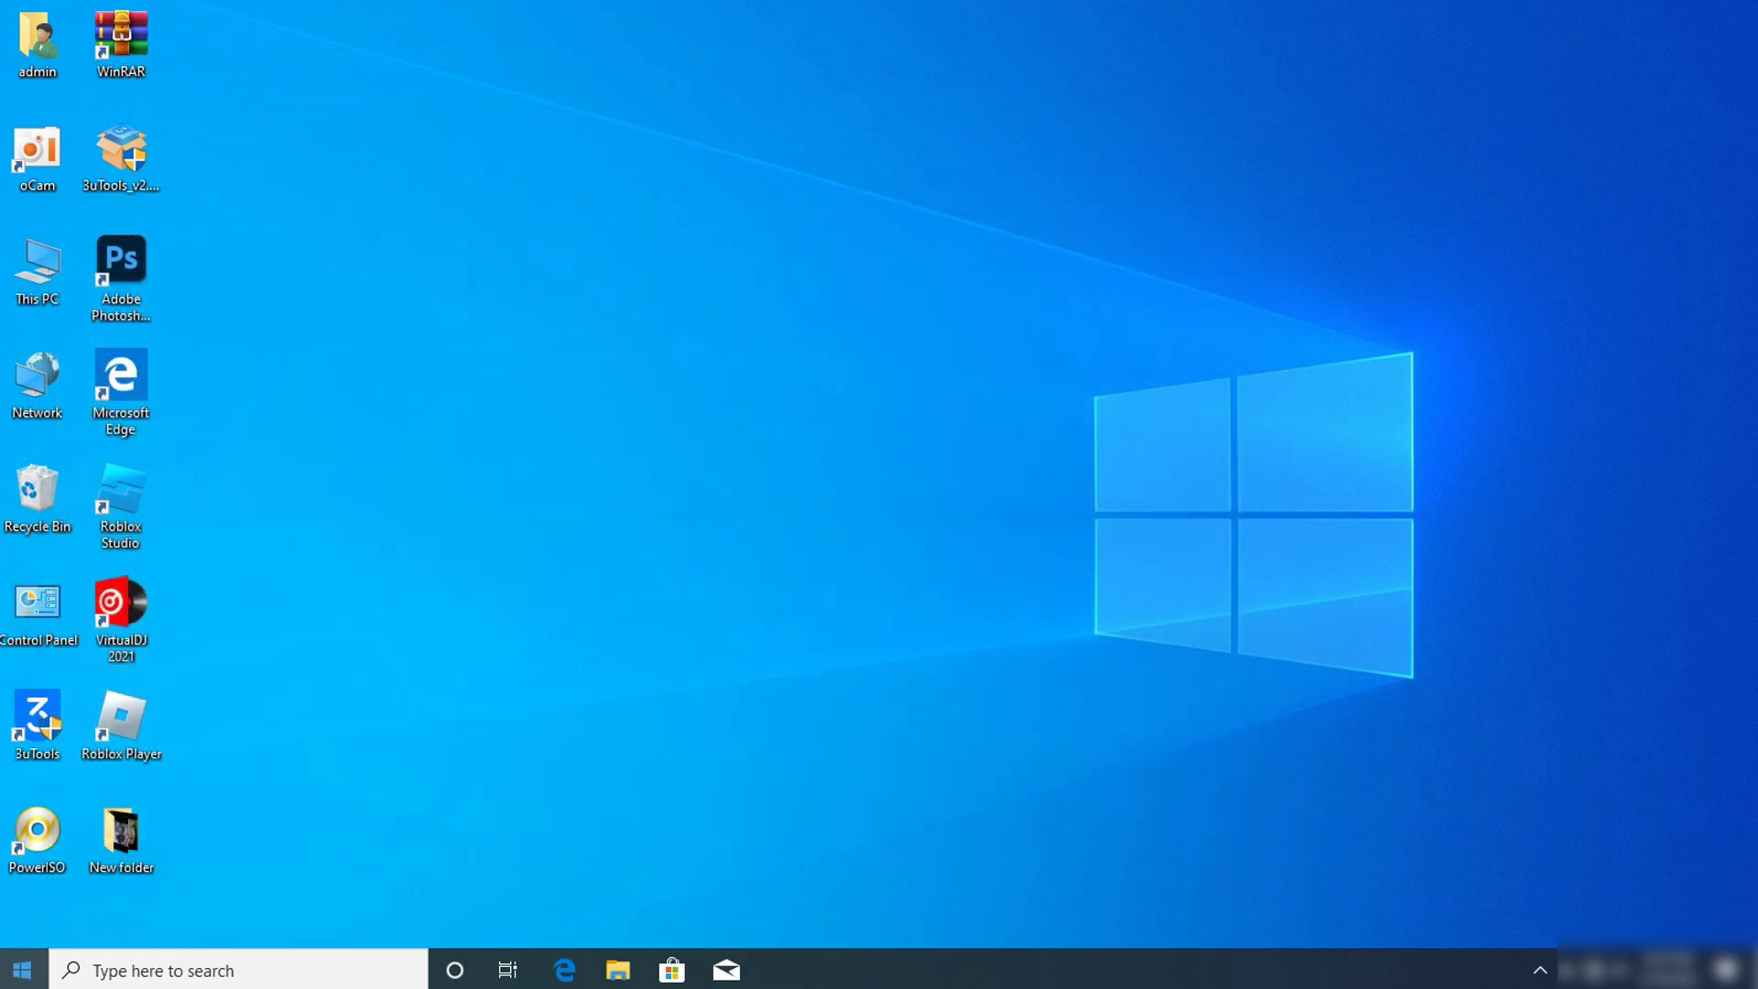
{"action": "left_click", "coordinate": [22, 969]}
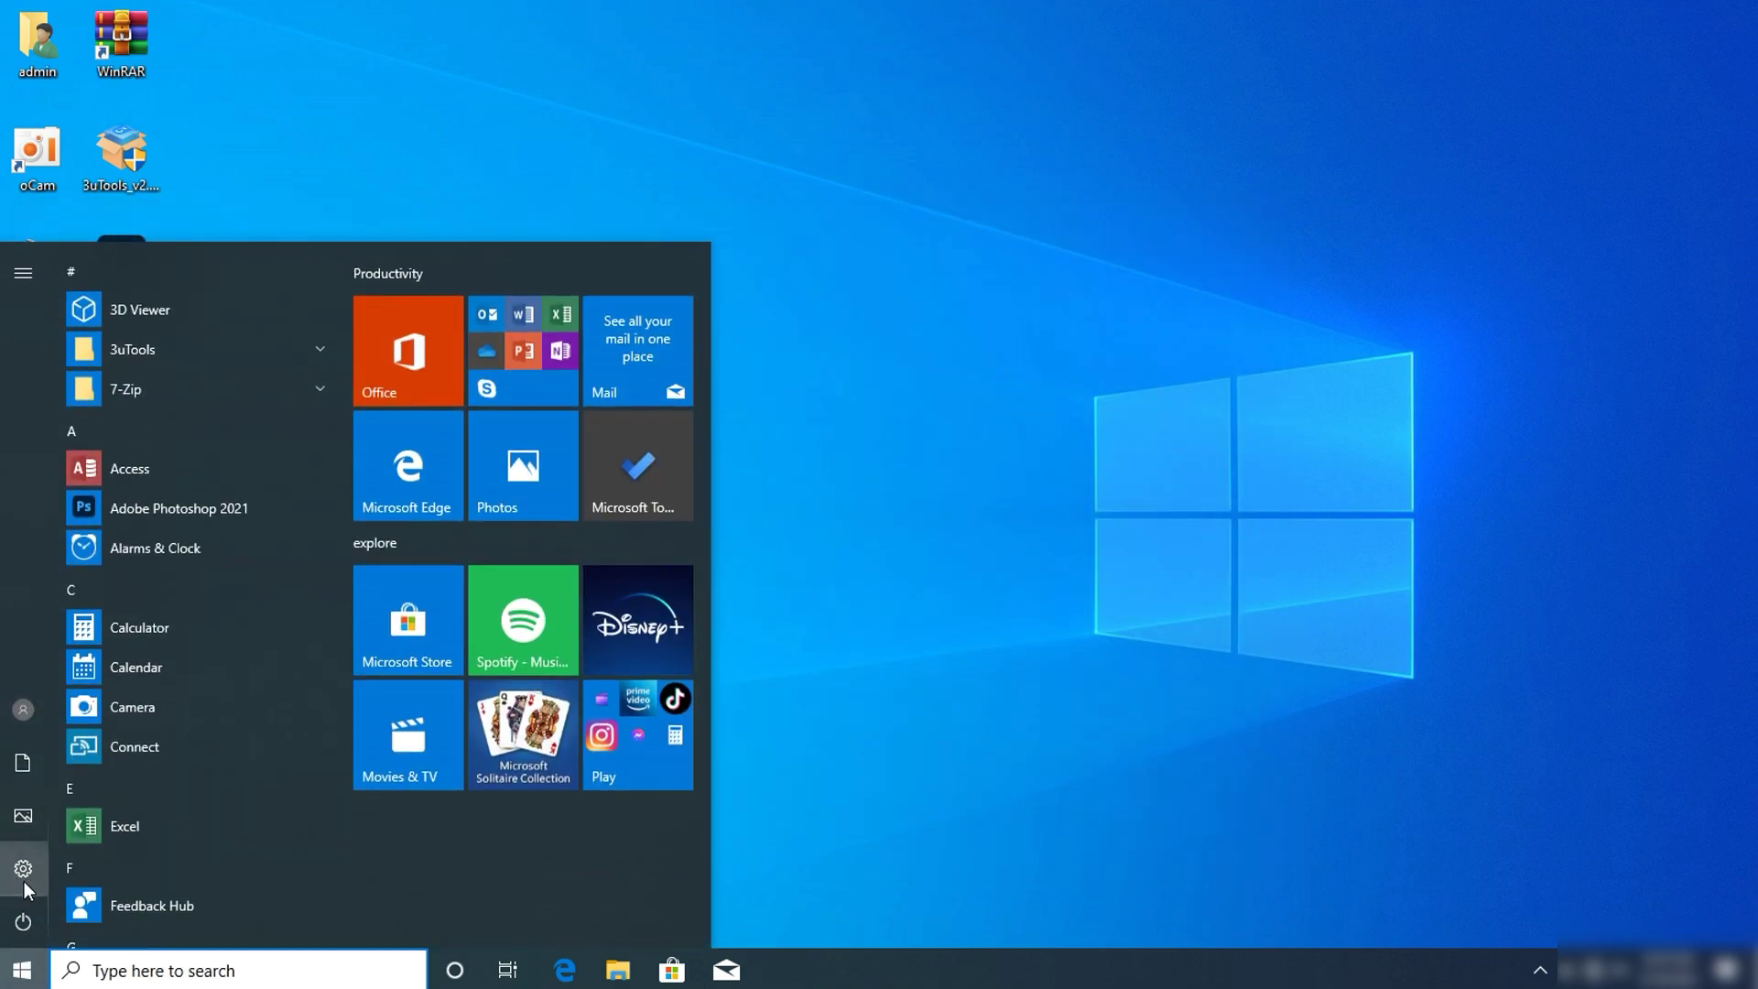
{"action": "left_click", "coordinate": [24, 909]}
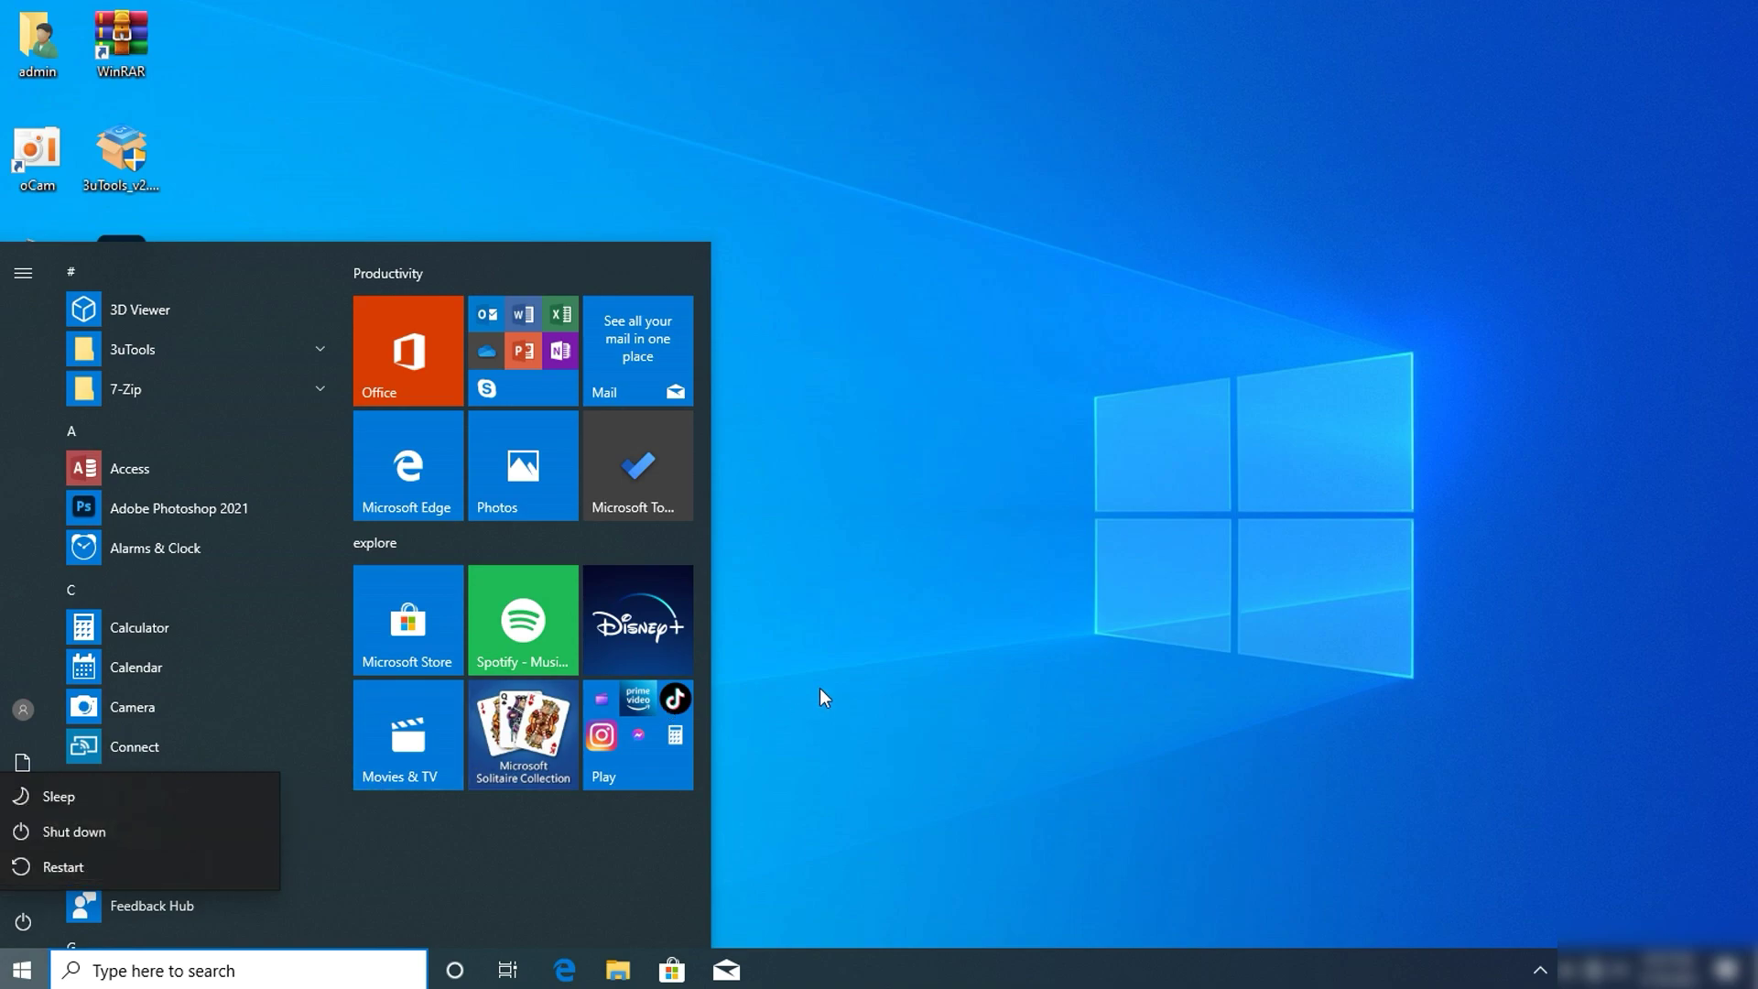
{"action": "key", "text": "Escape"}
{"action": "key", "text": "Escape"}
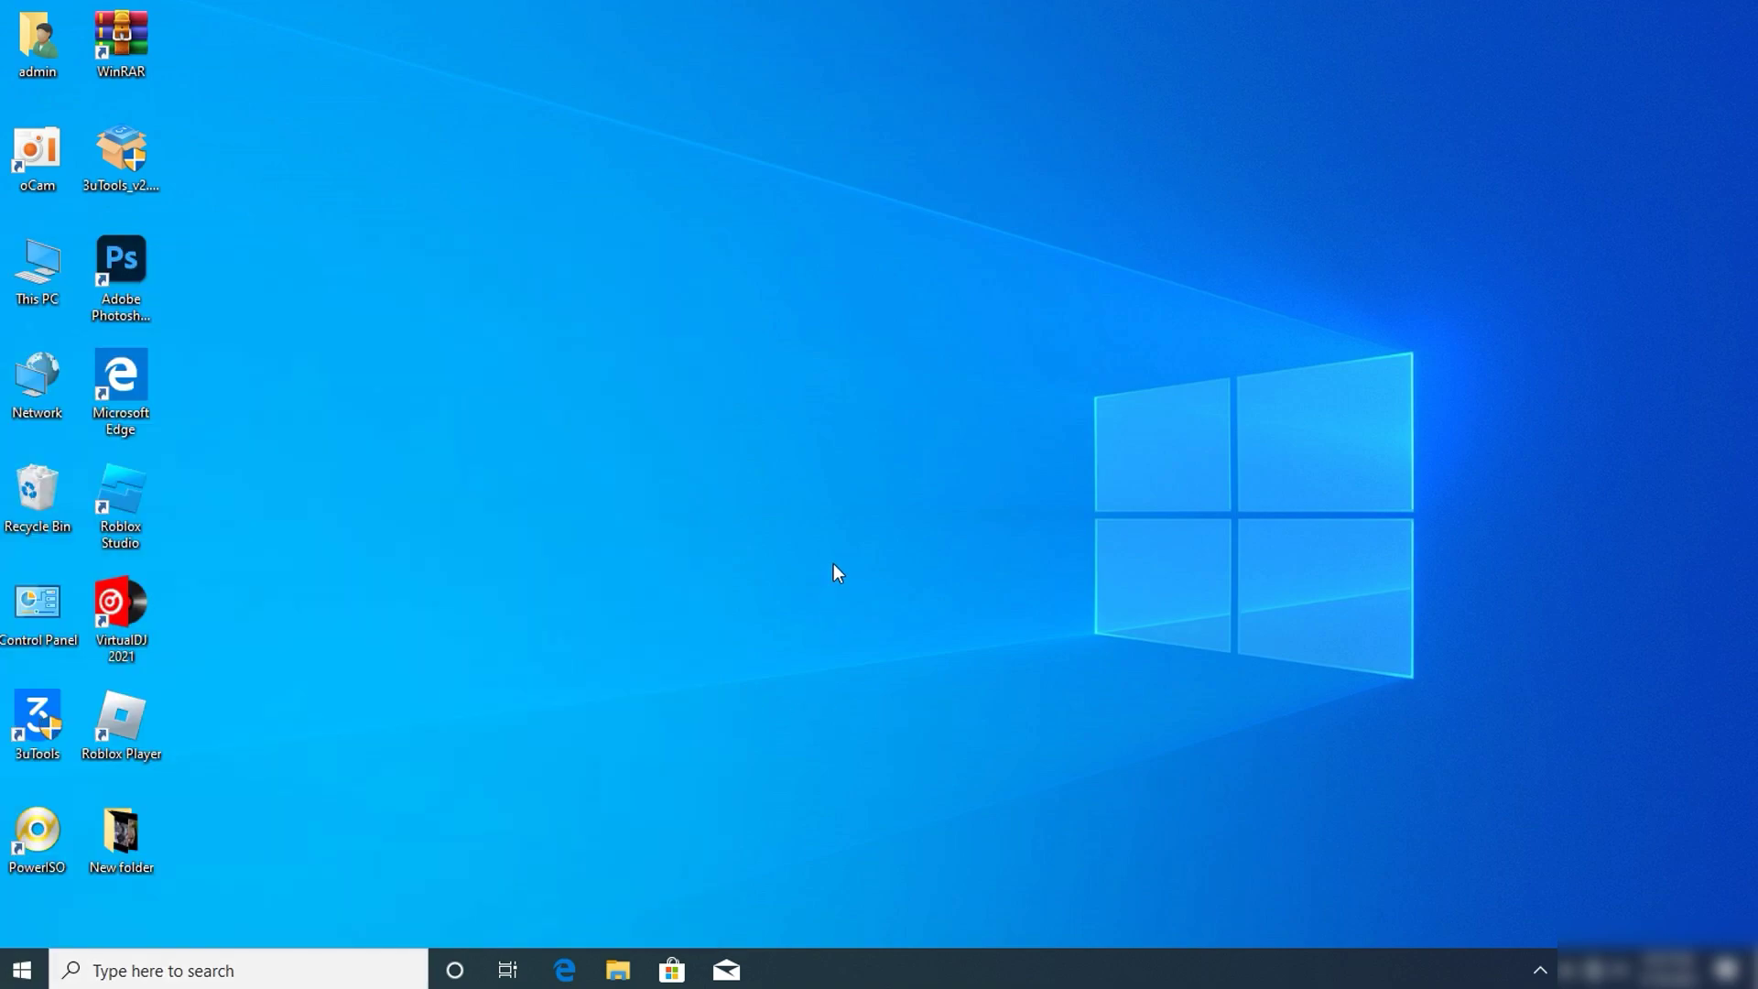